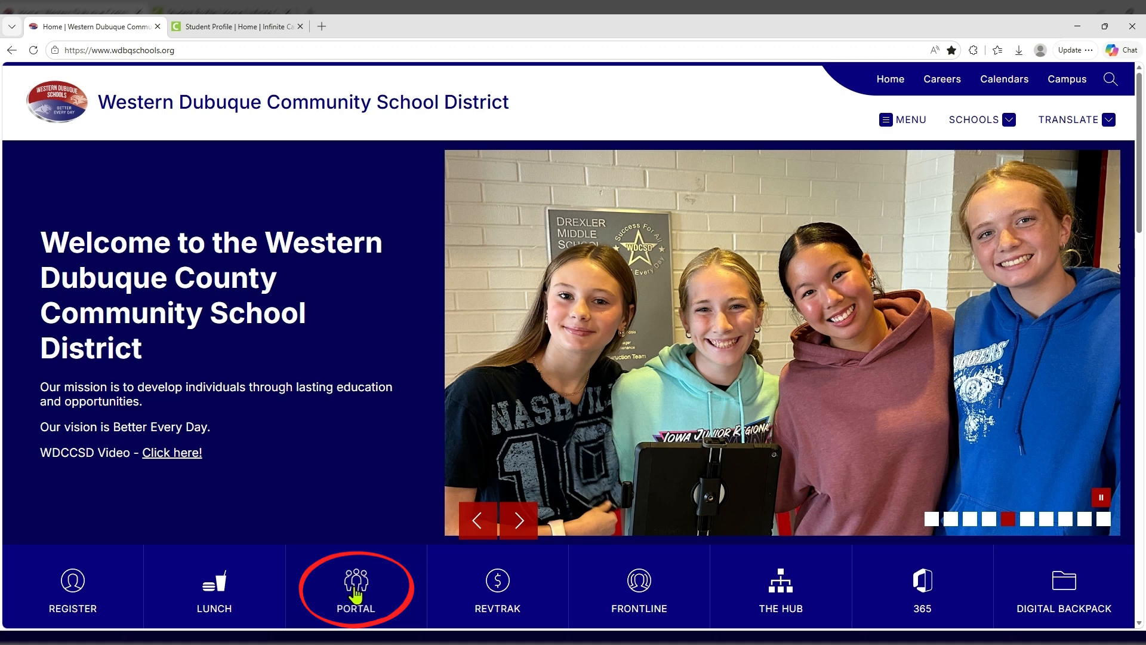
# Open the Infinite Campus portal login page from the district website's PORTAL tile.
pyautogui.click(356, 593)
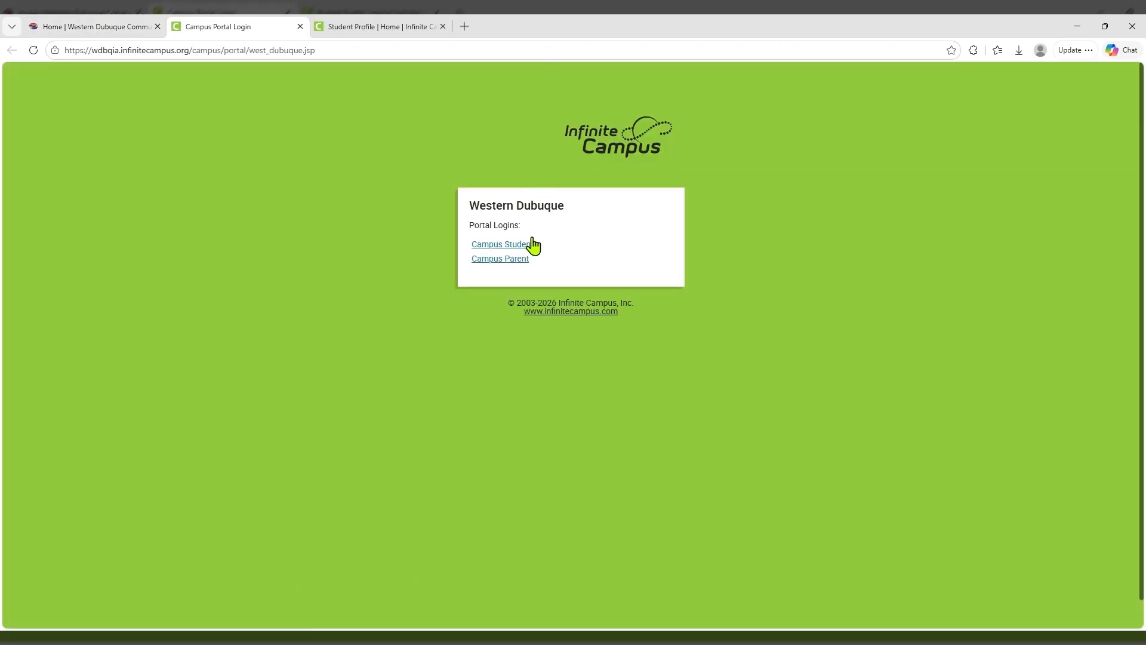
# Log in as Campus Parent with the parent's username and password.
pyautogui.click(498, 262)
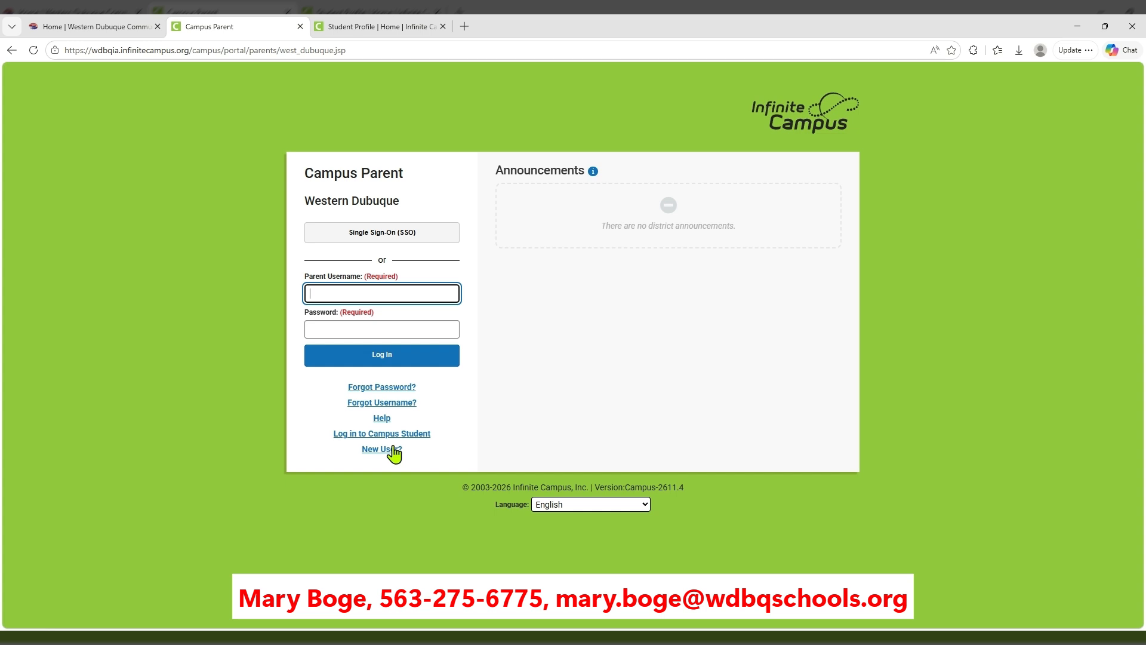
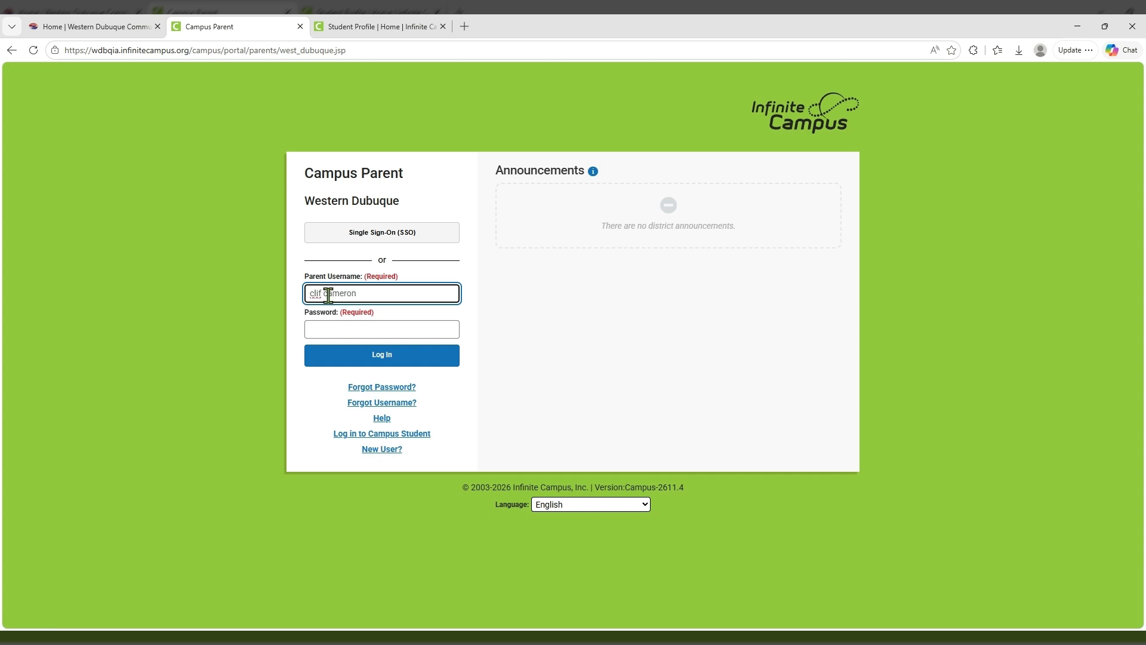
pyautogui.click(328, 332)
pyautogui.write('**********')
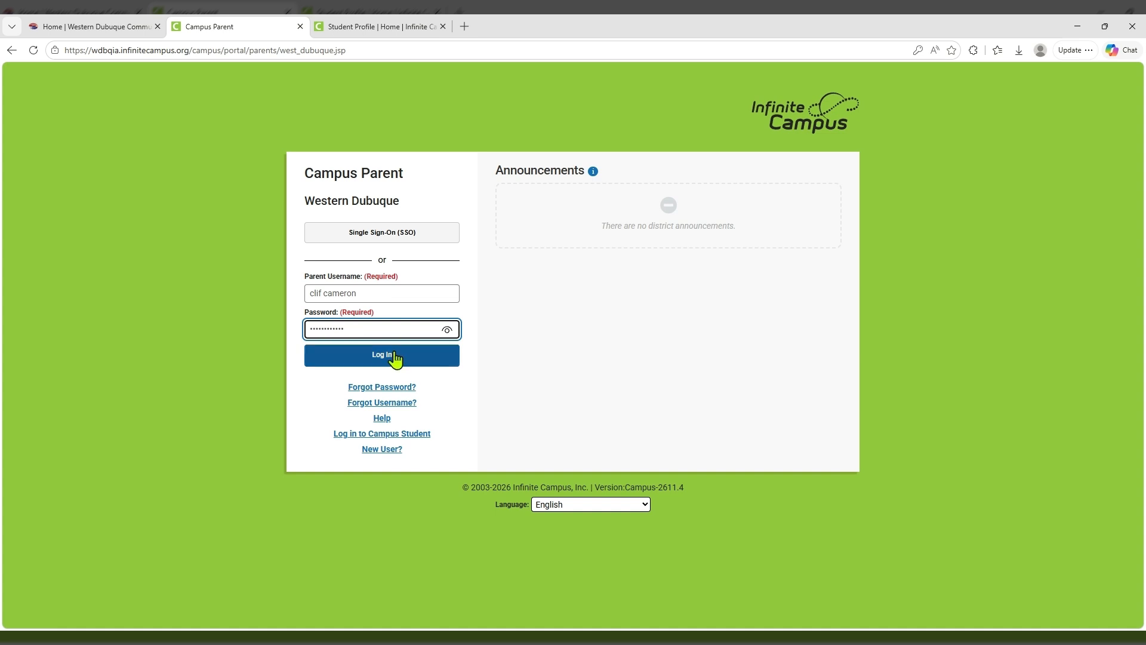
pyautogui.click(417, 29)
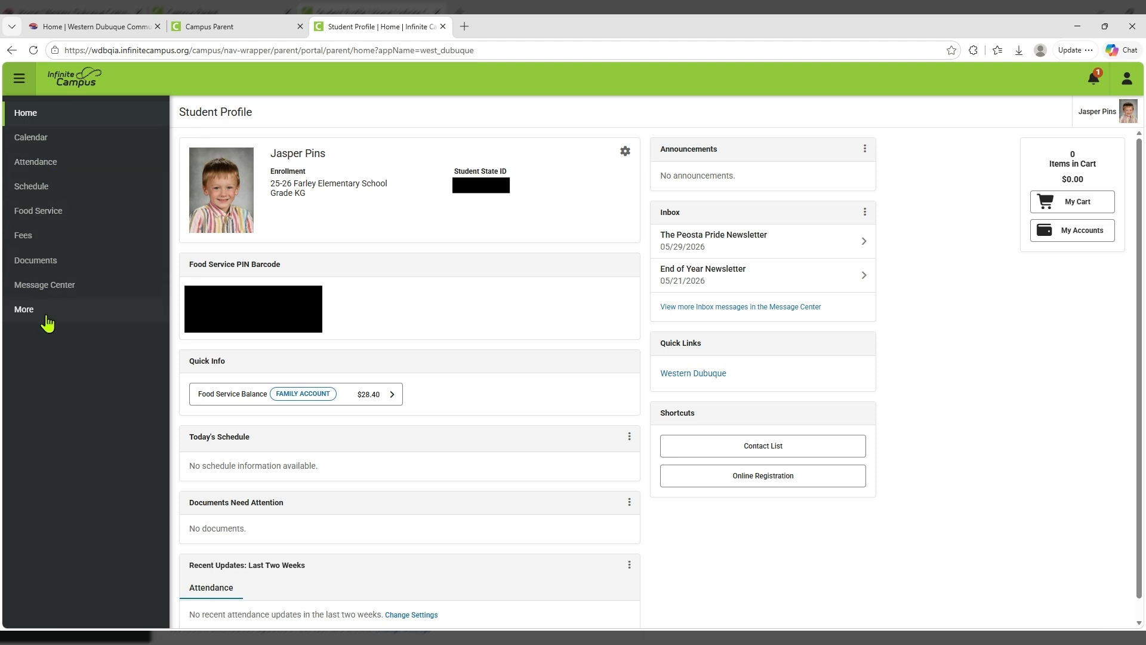
# Start the Meal Benefits Application from More > Meal Benefits.
pyautogui.click(22, 317)
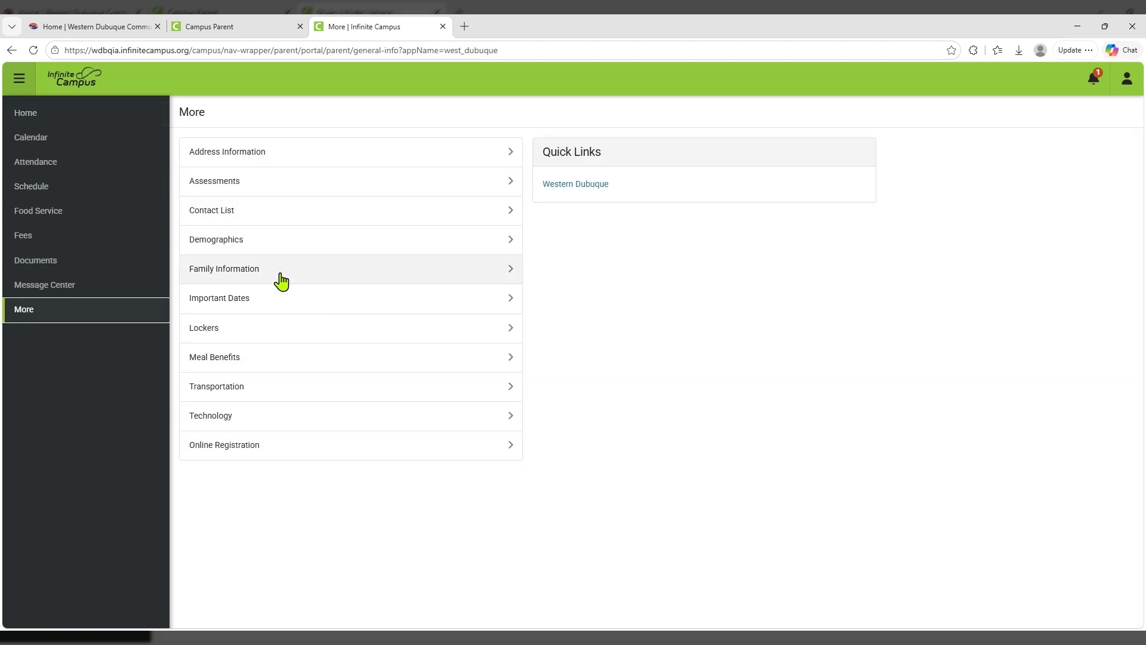
pyautogui.click(497, 357)
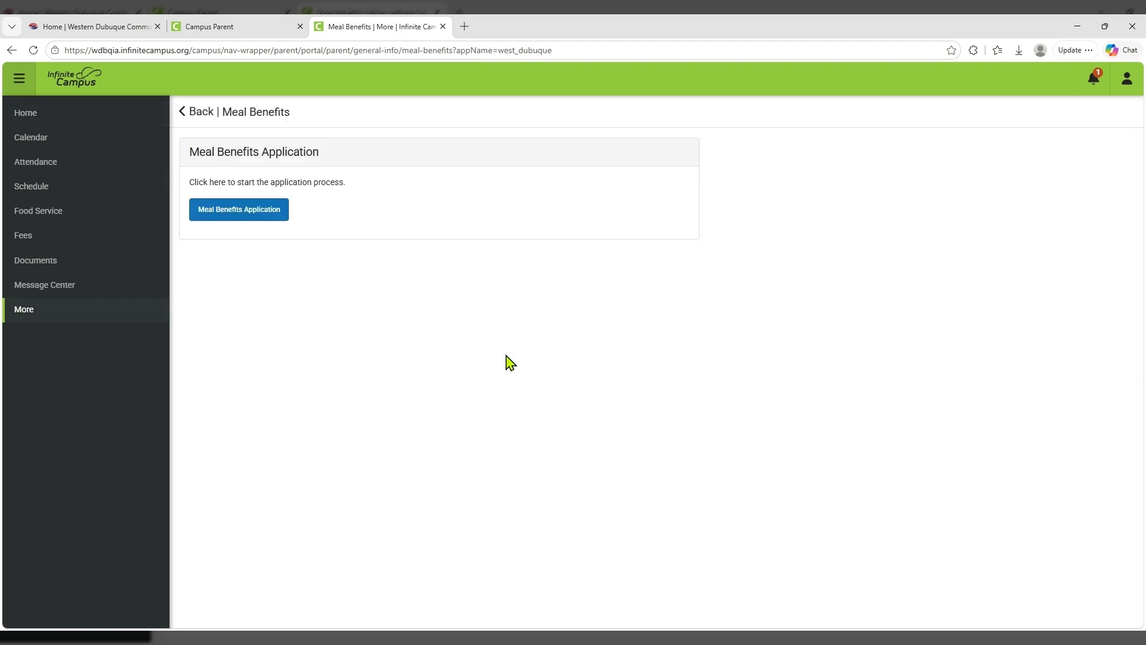
pyautogui.click(253, 218)
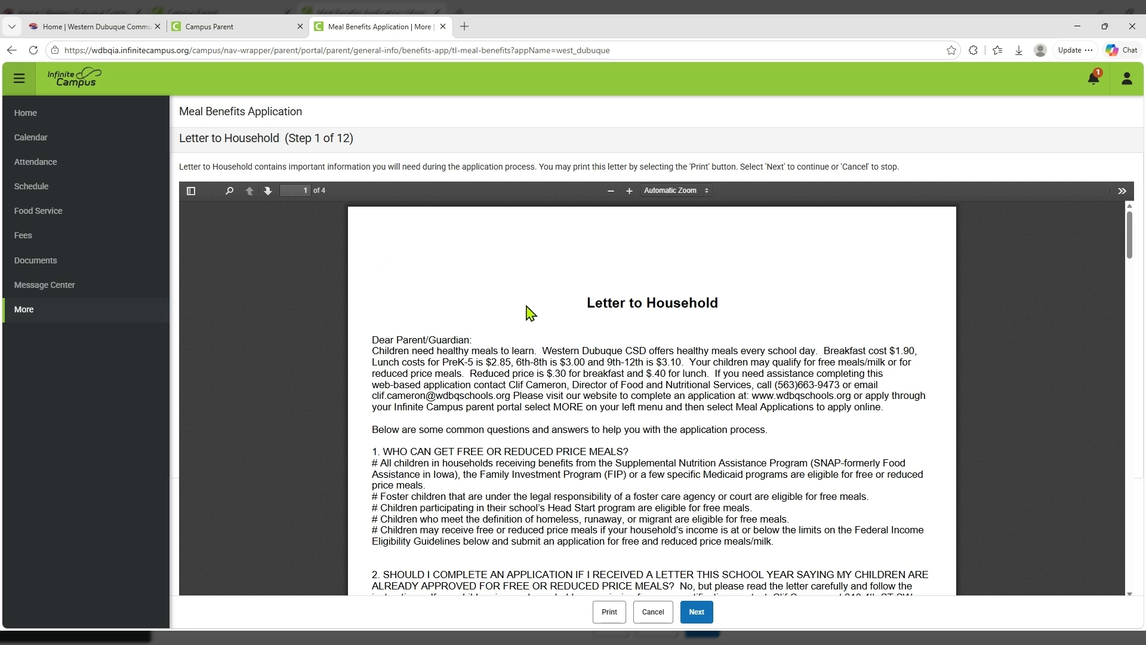
# Read through the Letter to Household and continue to the Instructions step.
pyautogui.scroll(-20, 545, 315)
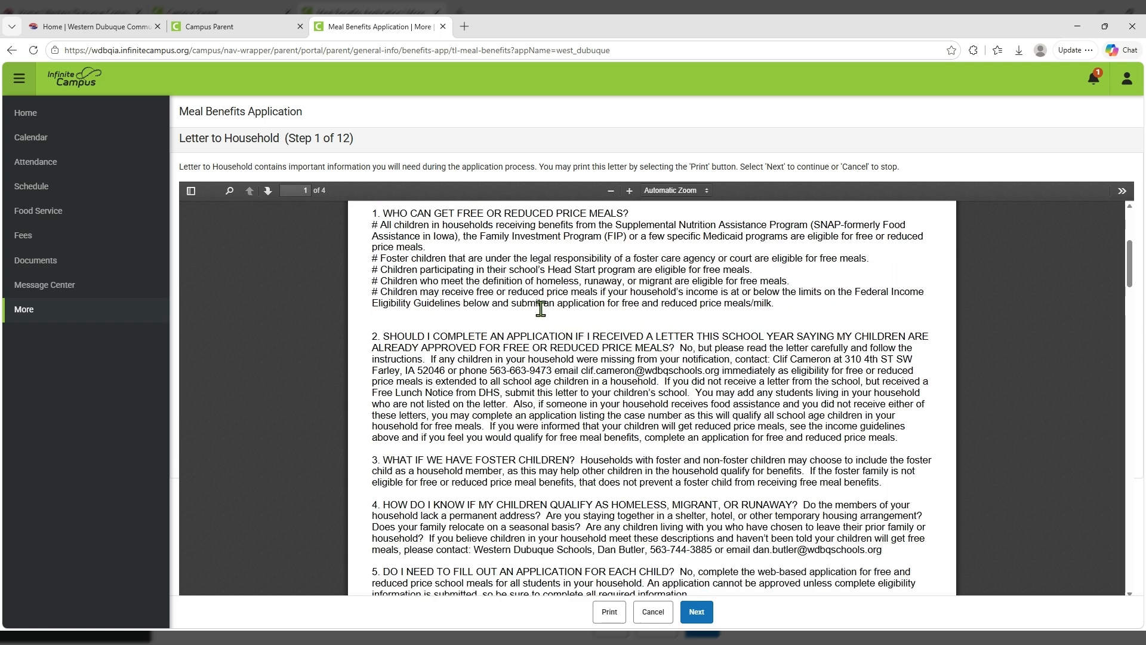
pyautogui.scroll(-4, 594, 395)
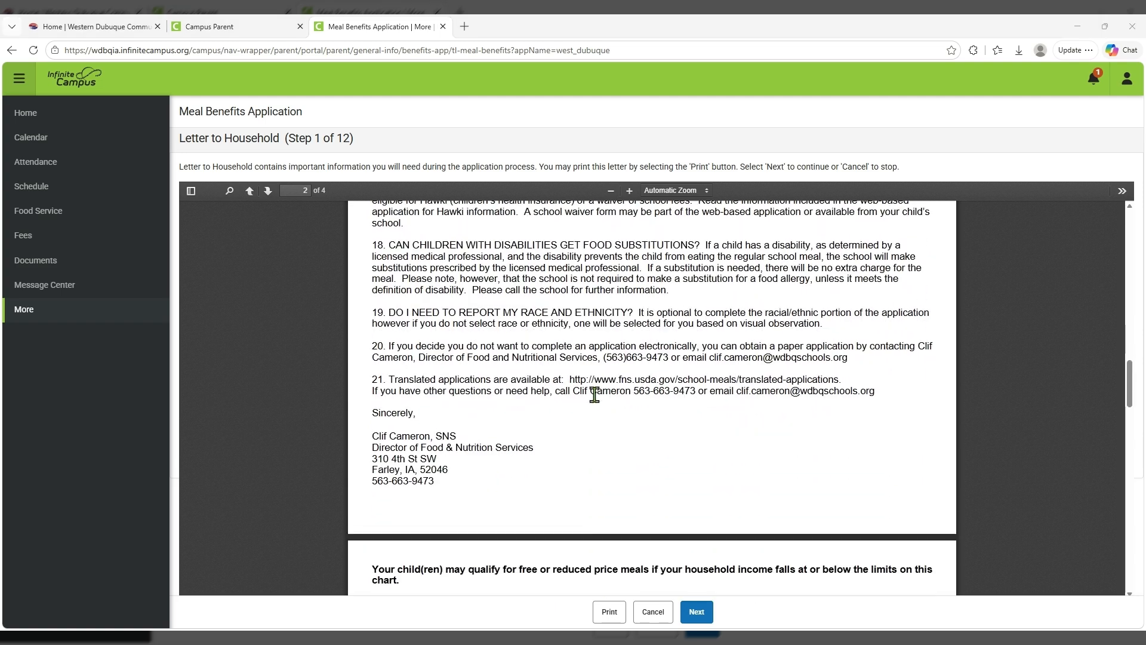
pyautogui.scroll(-4, 594, 395)
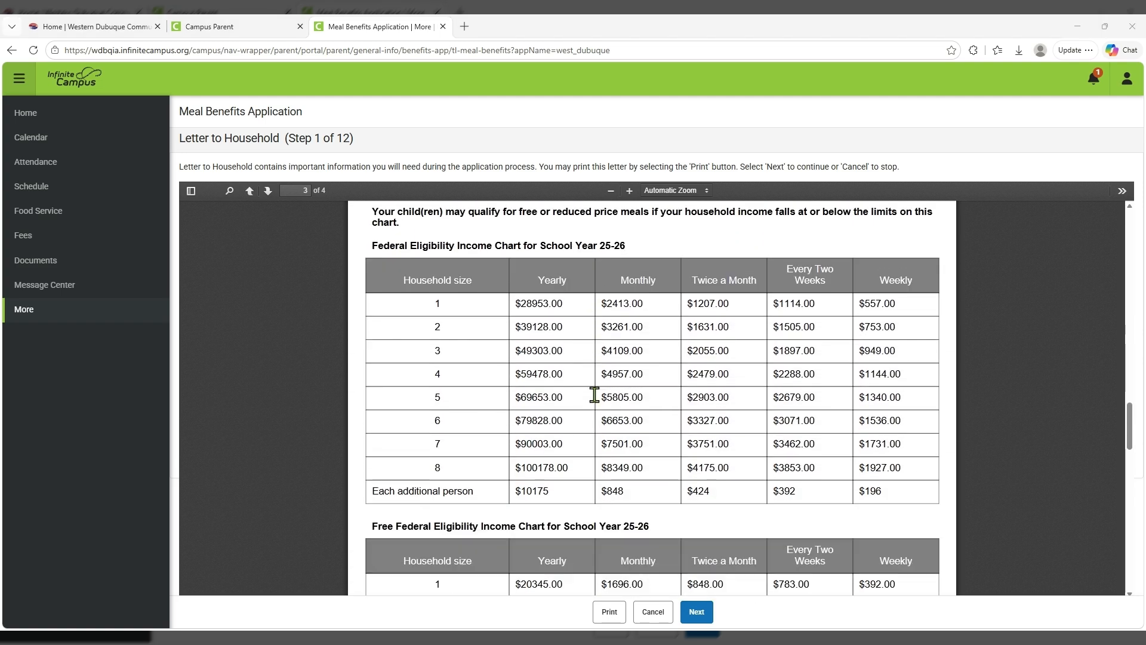
pyautogui.scroll(-1, 597, 399)
pyautogui.scroll(2, 597, 398)
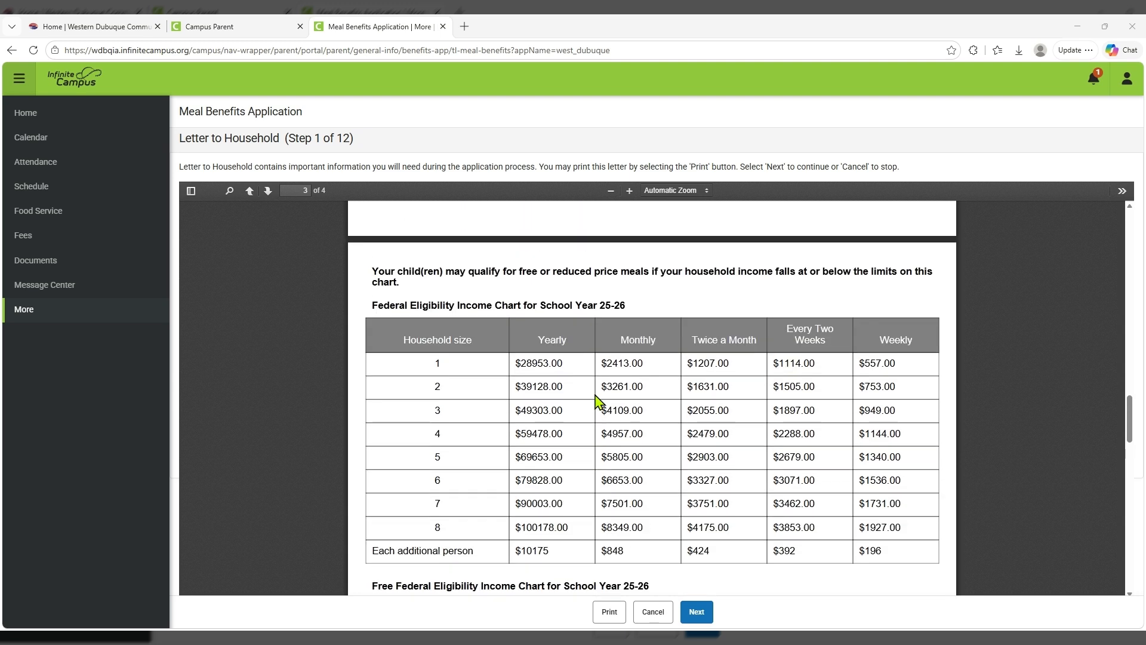
pyautogui.scroll(-7, 595, 399)
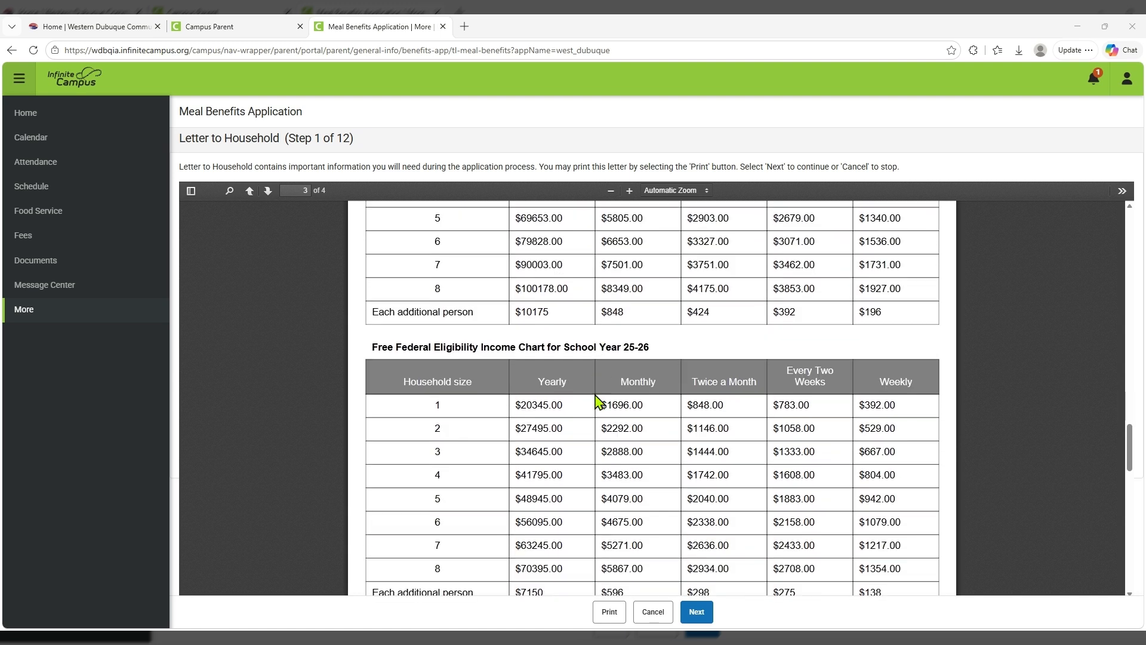
pyautogui.scroll(-4, 597, 399)
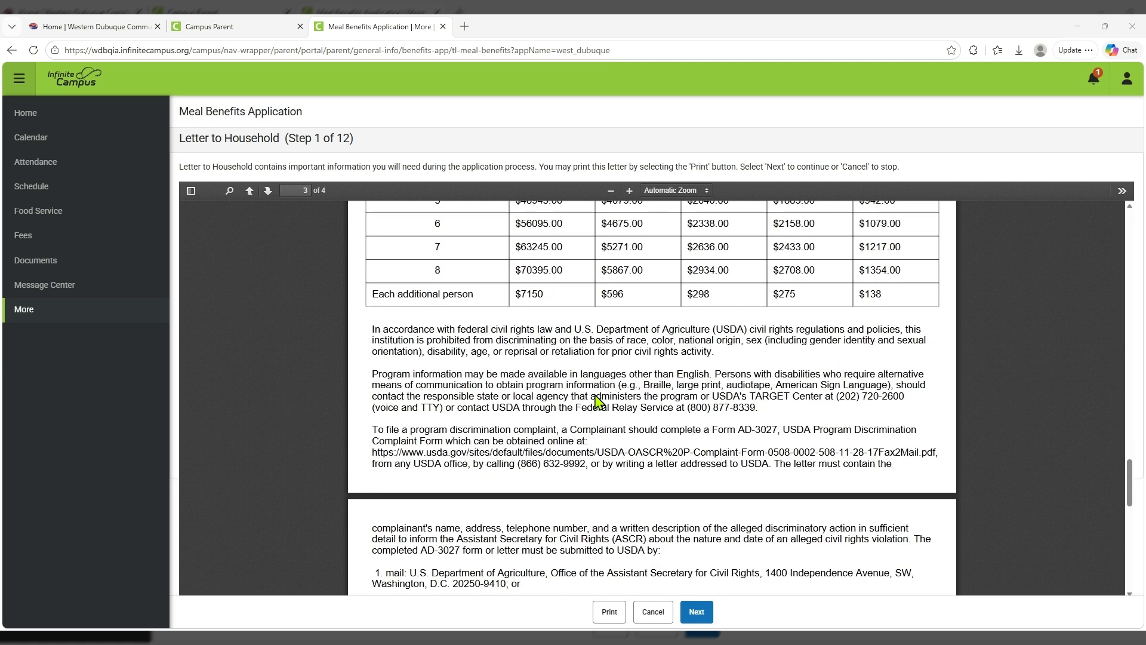
pyautogui.click(695, 615)
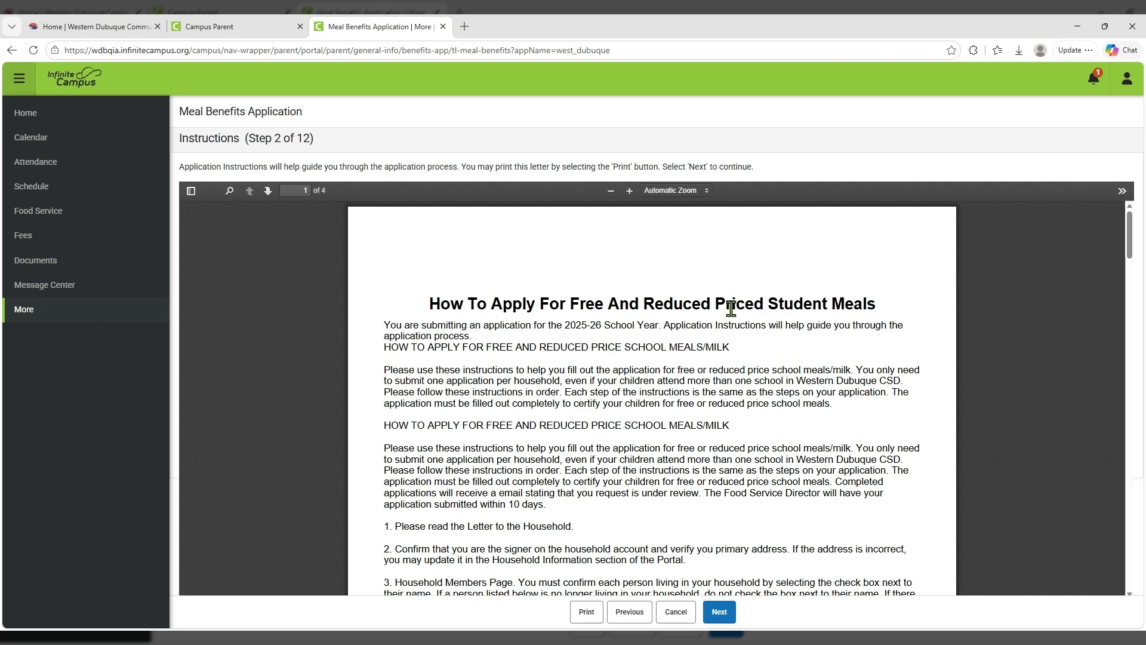
# Read the application instructions and advance to Step 3, Signer Confirmation.
pyautogui.scroll(-3, 744, 287)
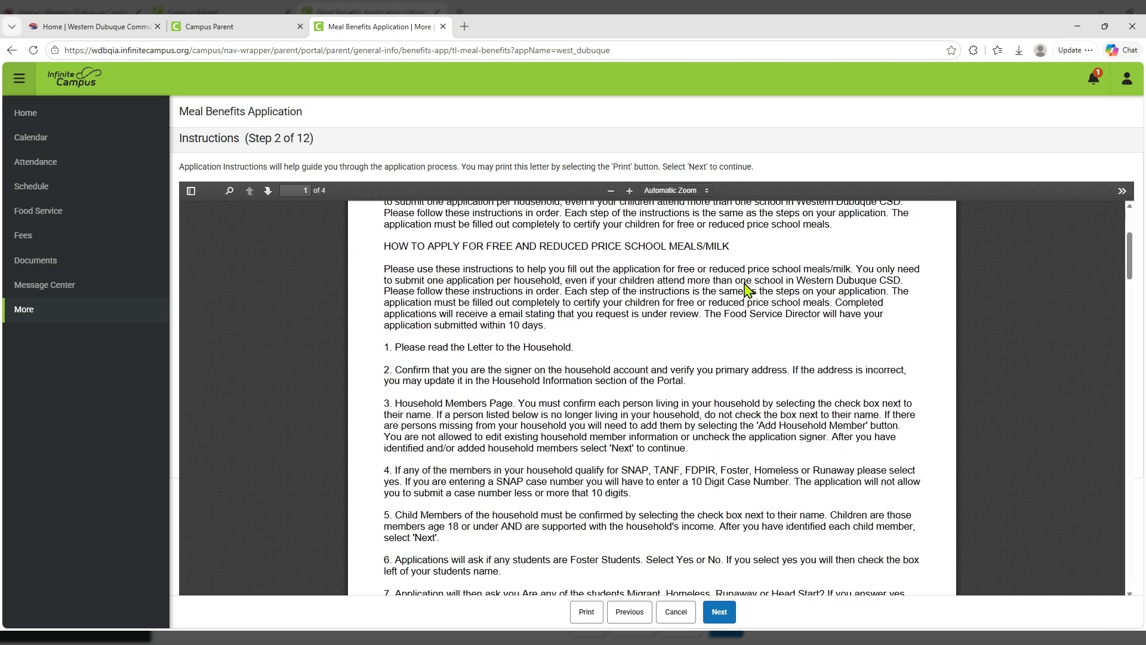
pyautogui.scroll(-1, 747, 291)
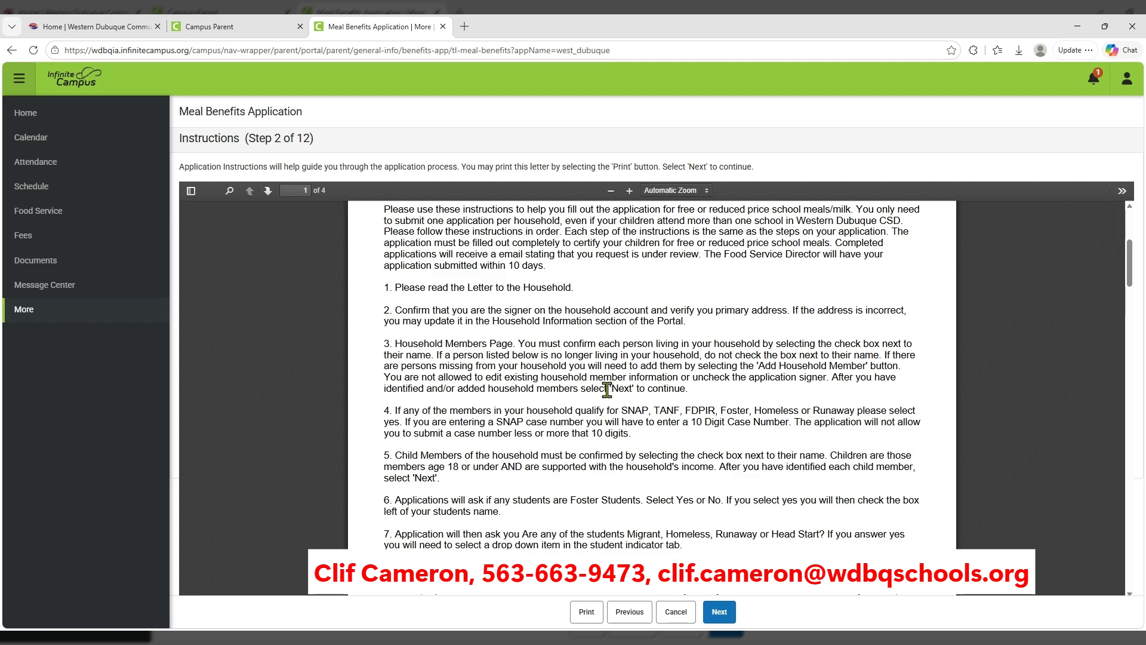
pyautogui.scroll(-3, 645, 371)
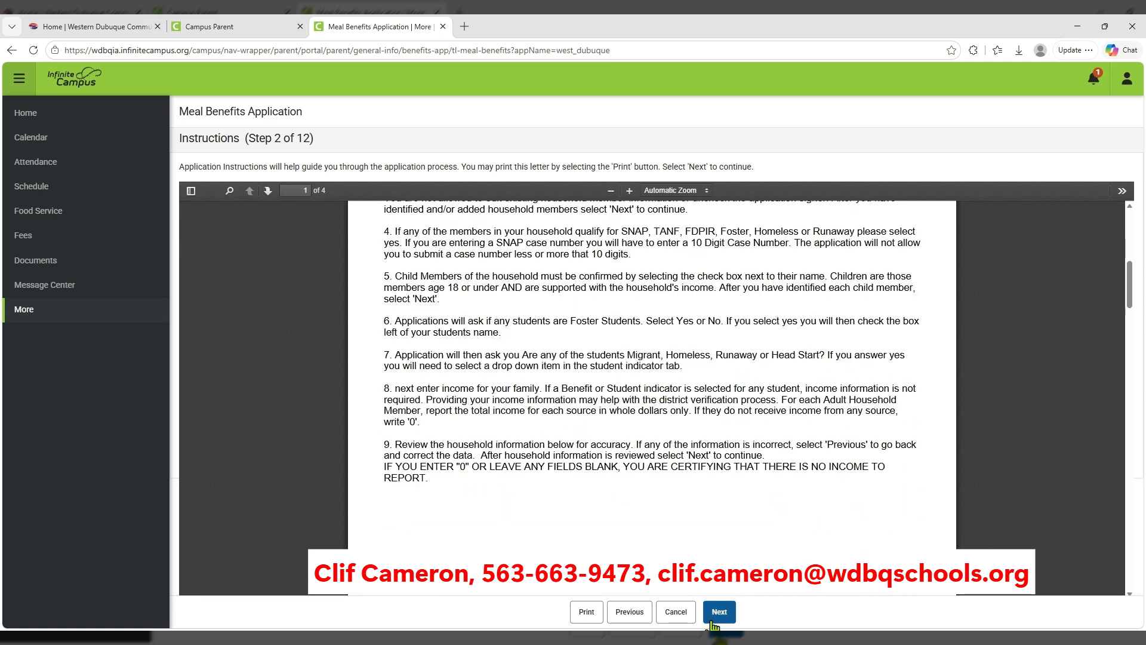
pyautogui.scroll(-10, 705, 540)
pyautogui.click(722, 615)
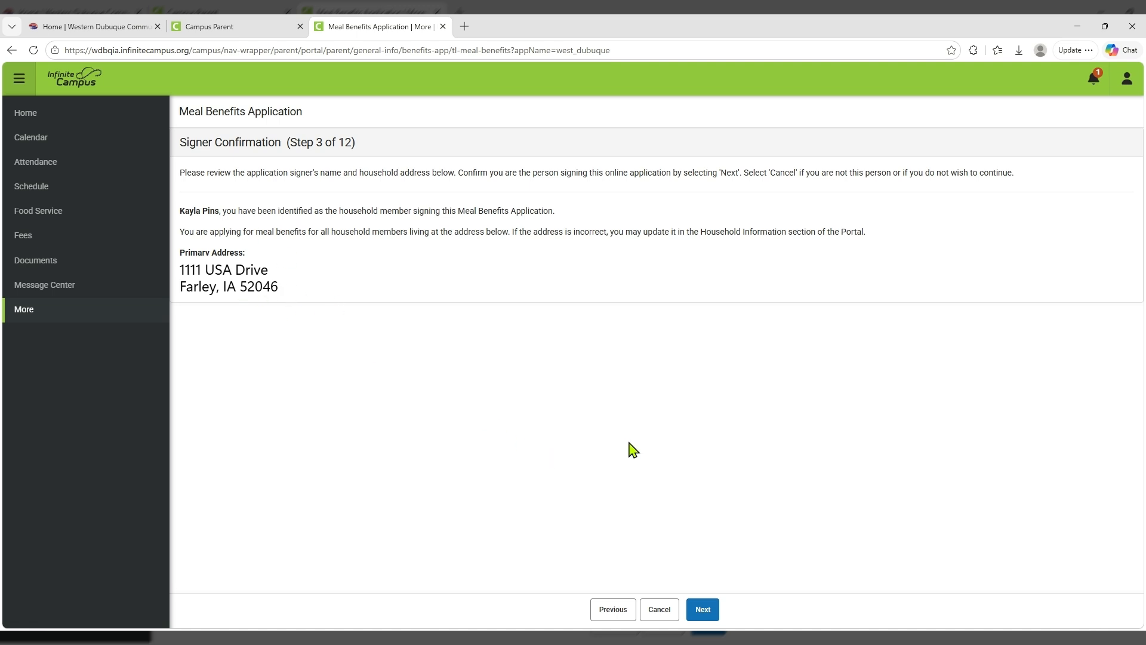
# Accept the listed signer and primary address and advance to Step 4, Household Members.
pyautogui.click(703, 621)
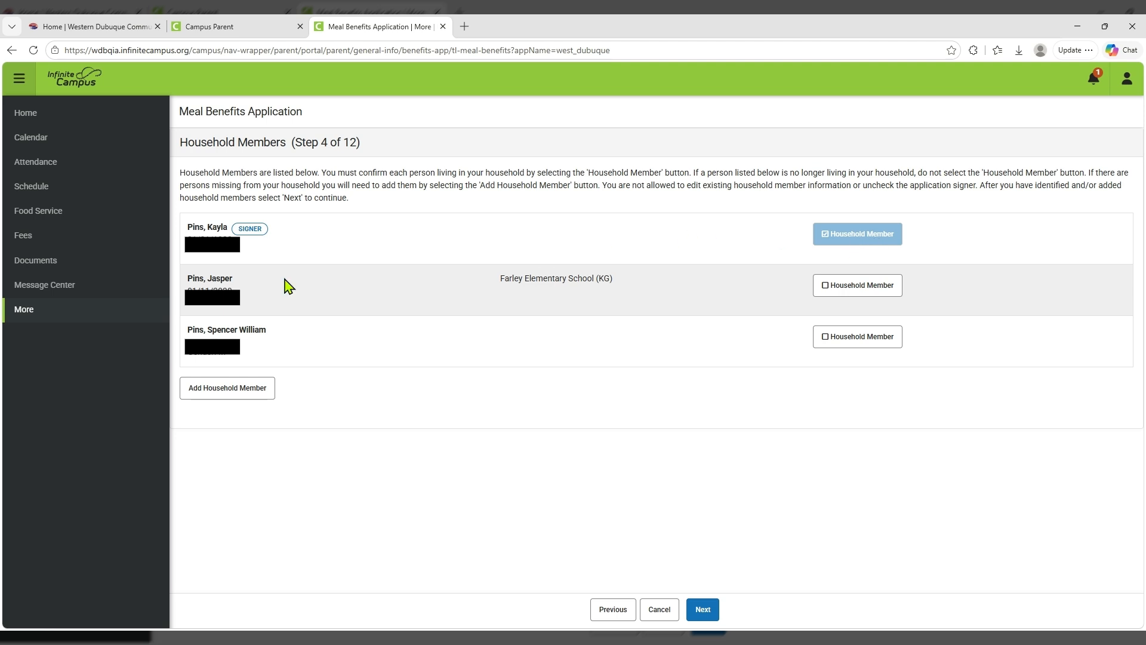
# Confirm the kindergartner and the third listed person as household members, then begin adding a member.
pyautogui.click(824, 292)
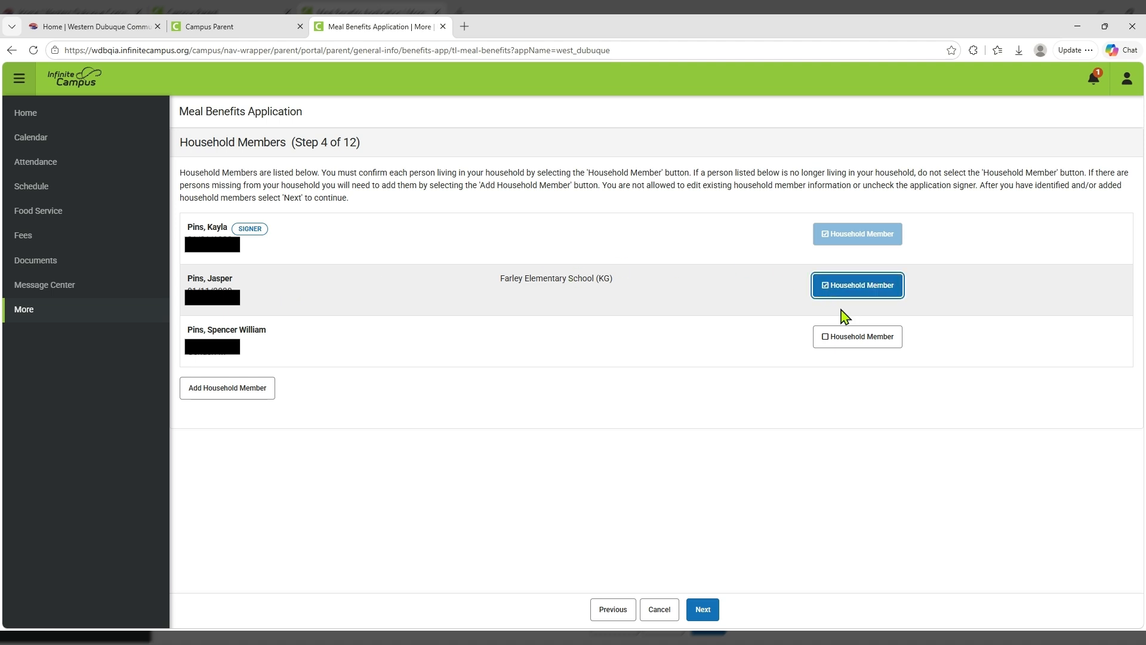
pyautogui.click(827, 343)
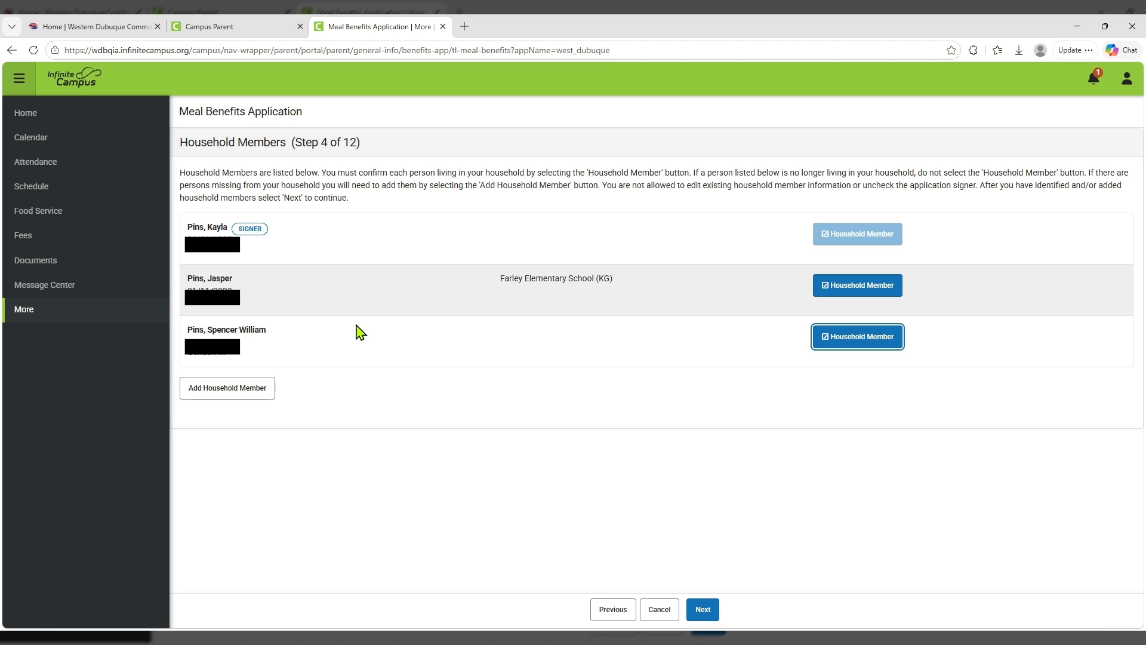
pyautogui.click(220, 399)
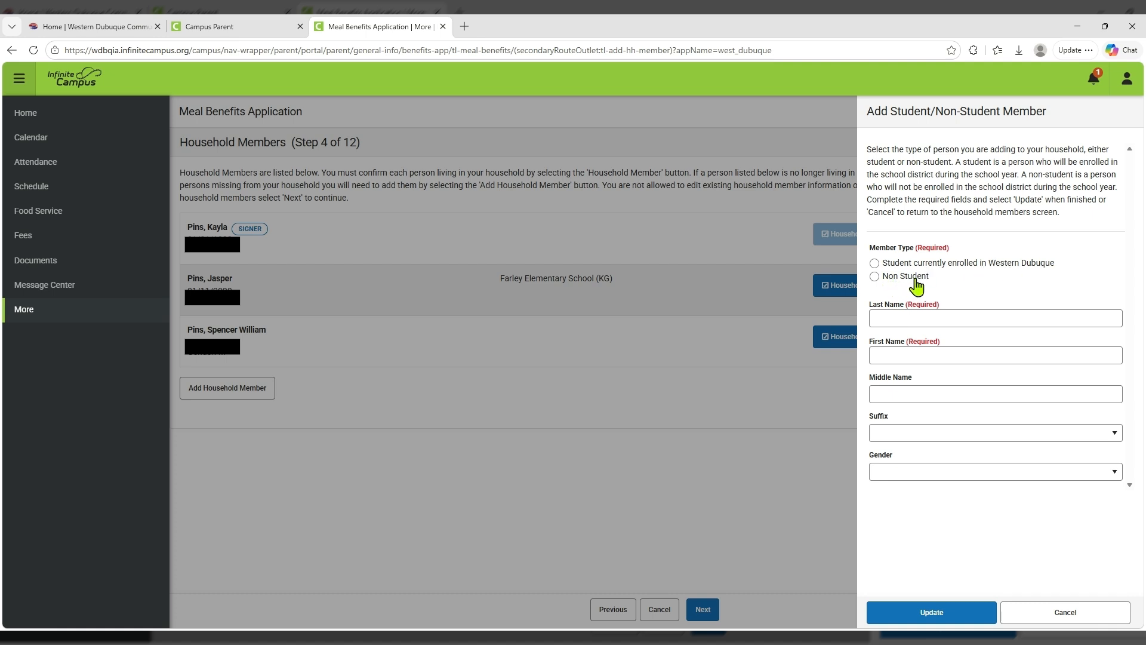
# Add a non-student member with last, first and middle names, suffix Jr., gender M.
pyautogui.click(875, 278)
pyautogui.click(883, 320)
pyautogui.click(886, 354)
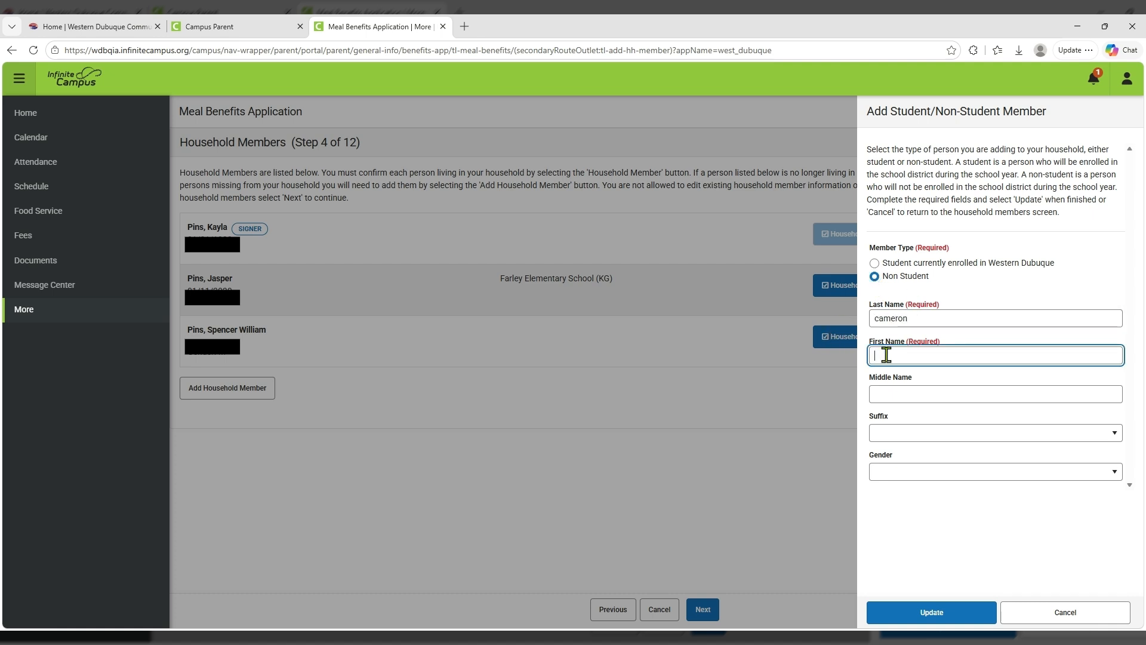
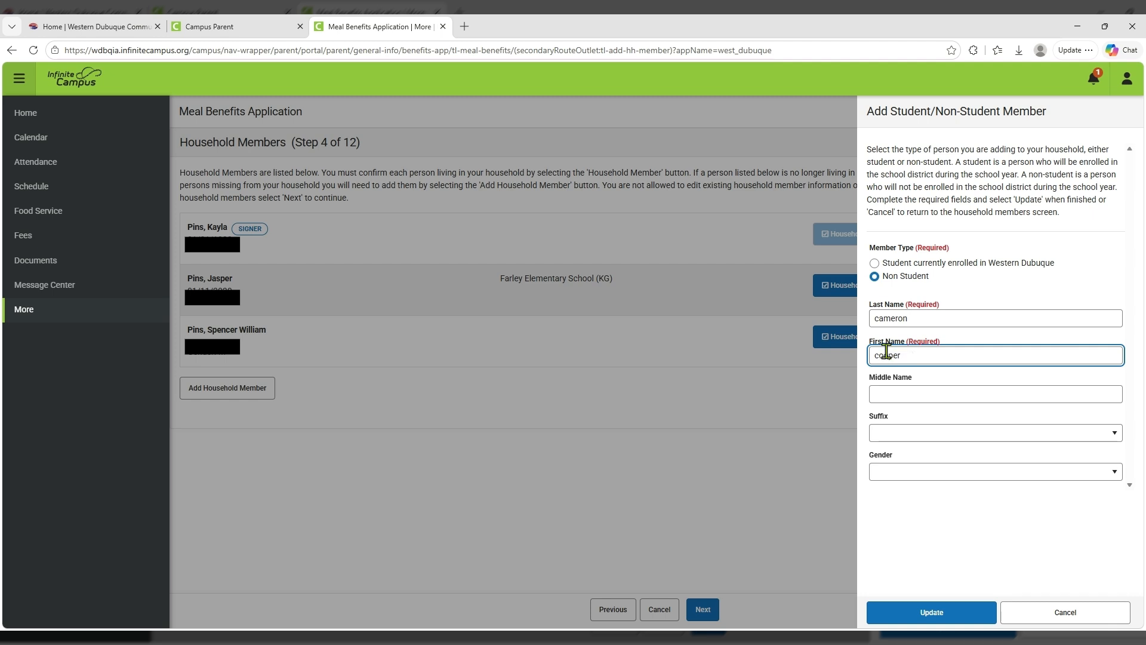
pyautogui.click(880, 397)
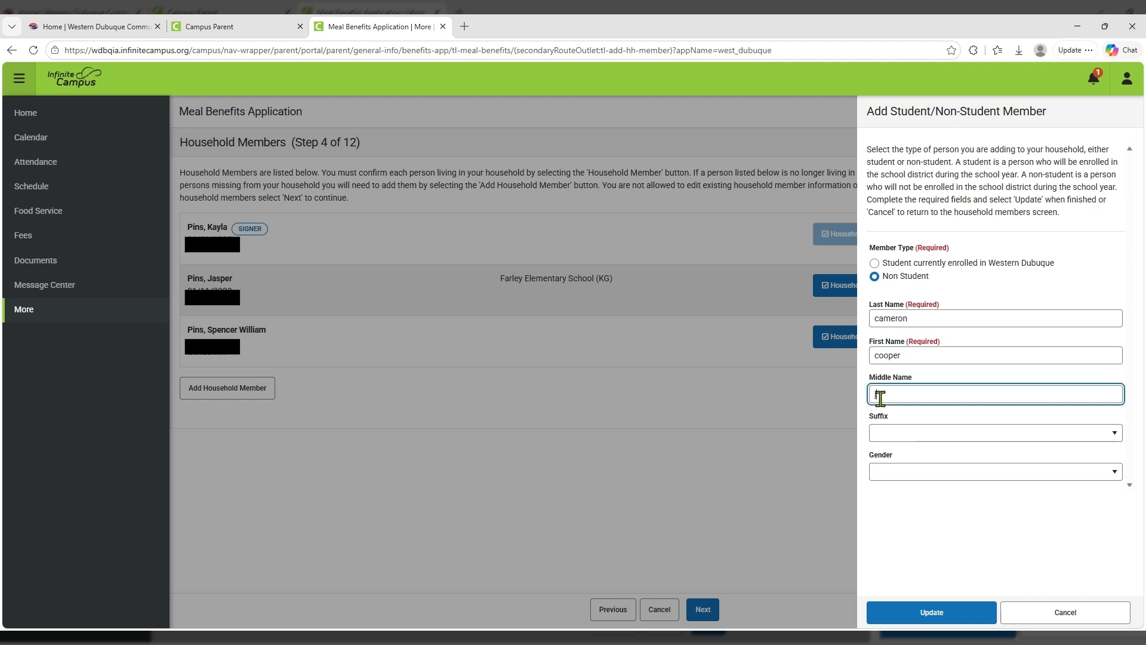
pyautogui.write('j')
pyautogui.click(890, 433)
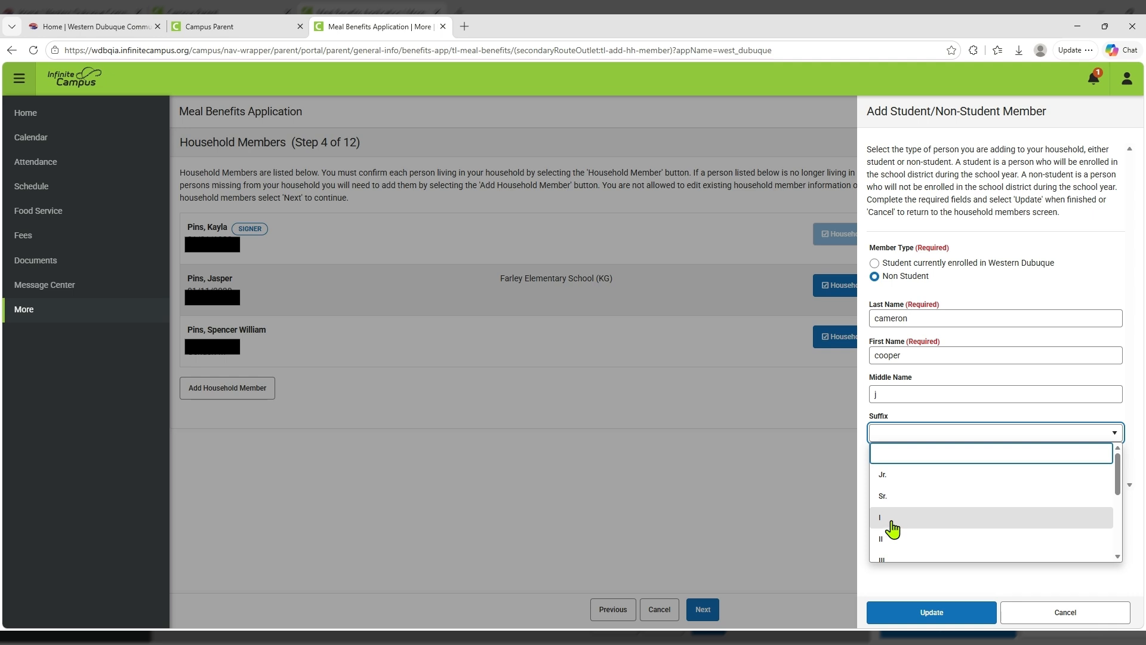
pyautogui.click(884, 478)
pyautogui.click(894, 473)
pyautogui.click(890, 517)
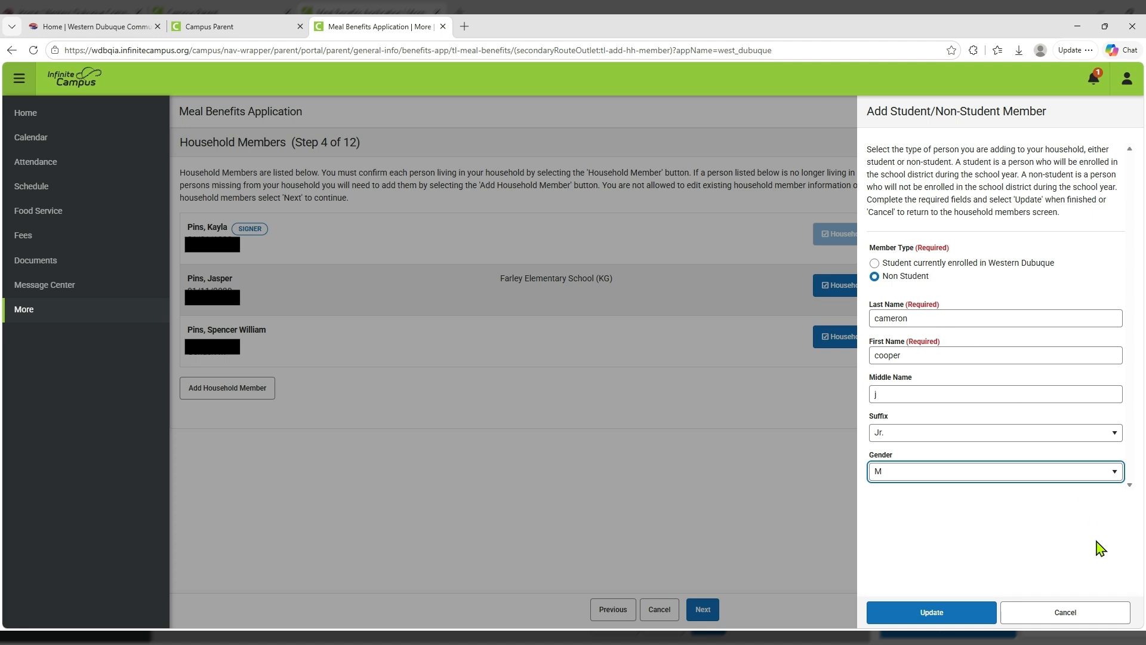
pyautogui.click(930, 621)
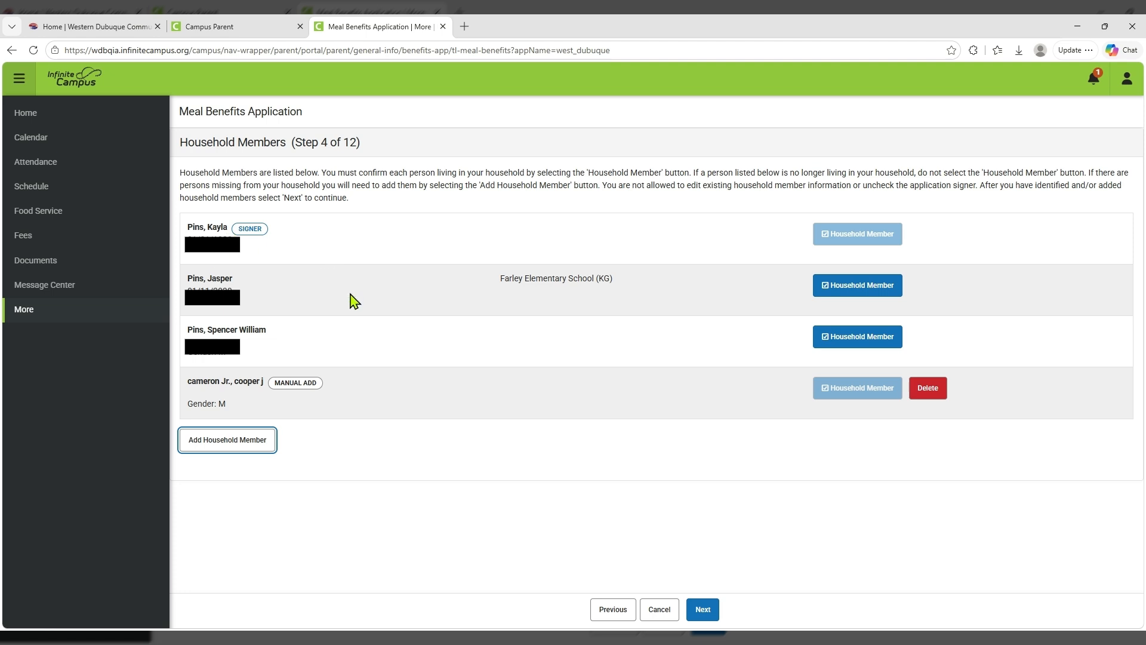
# On the Meal Benefits step, answer Yes and try case number 1.
pyautogui.click(703, 610)
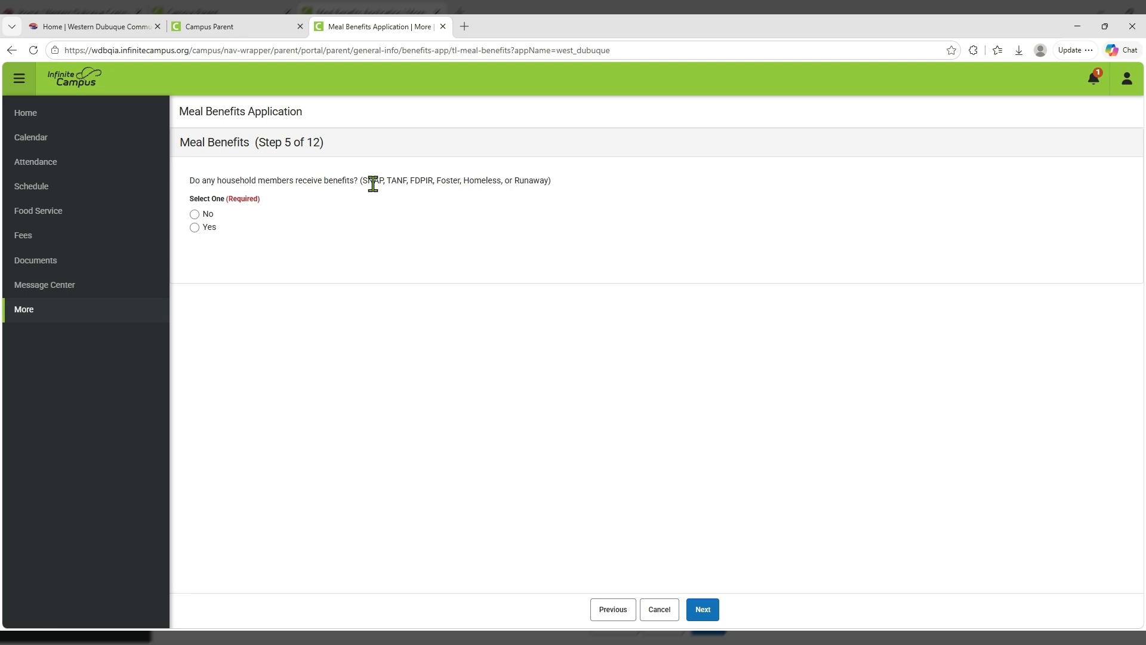
pyautogui.click(195, 228)
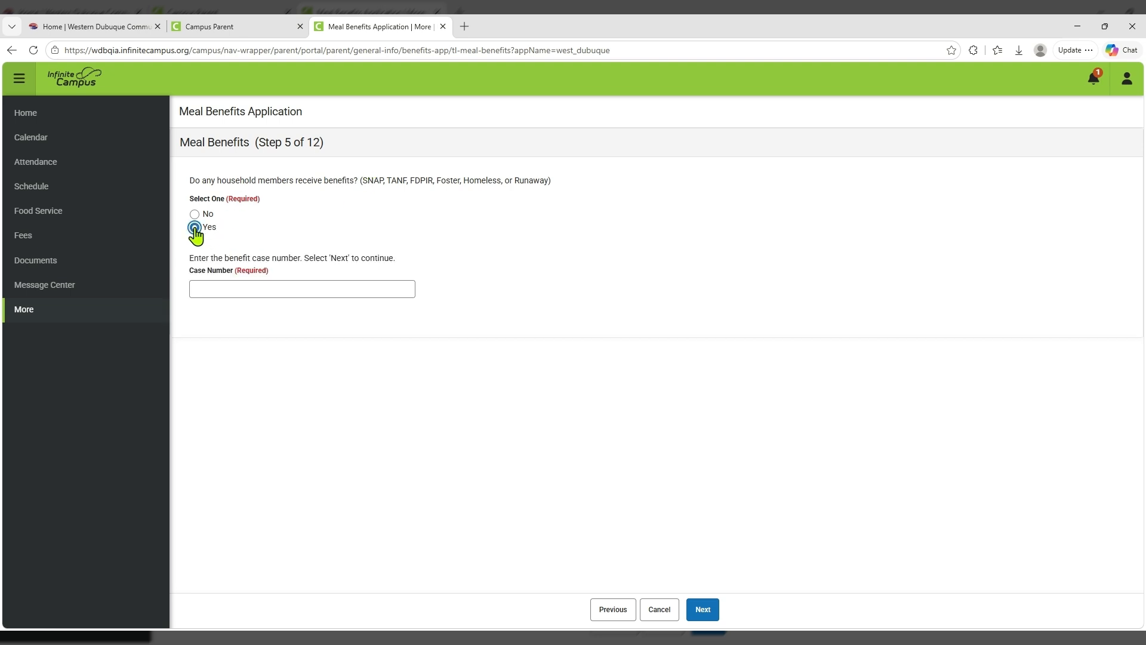
pyautogui.click(213, 290)
pyautogui.write('1111111111111111')
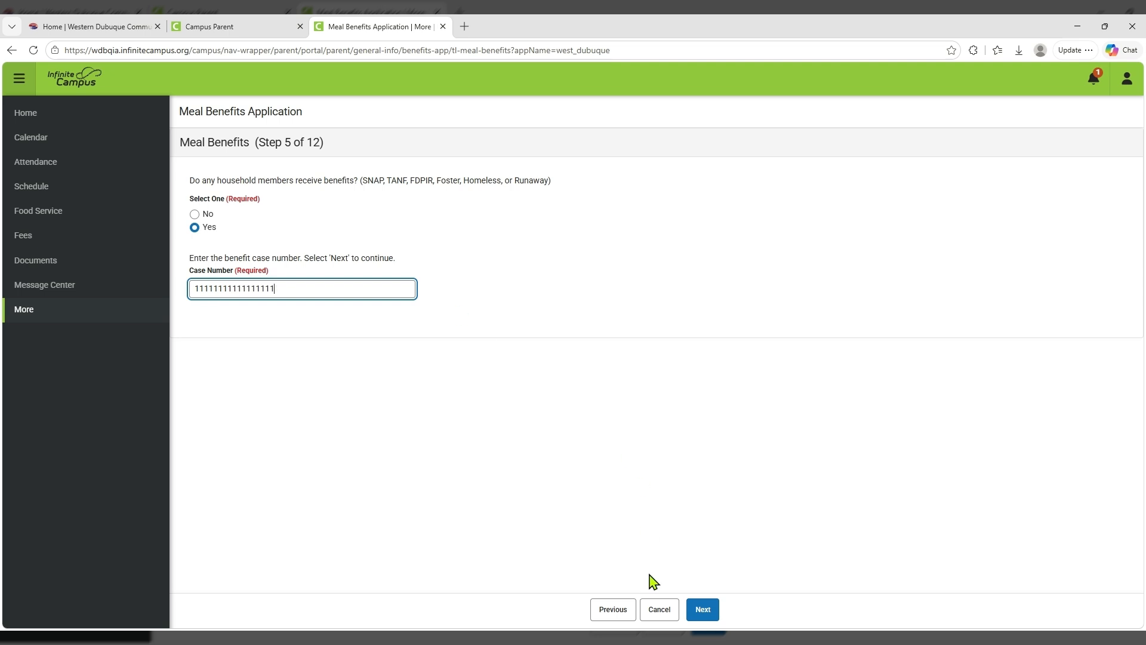
pyautogui.click(704, 609)
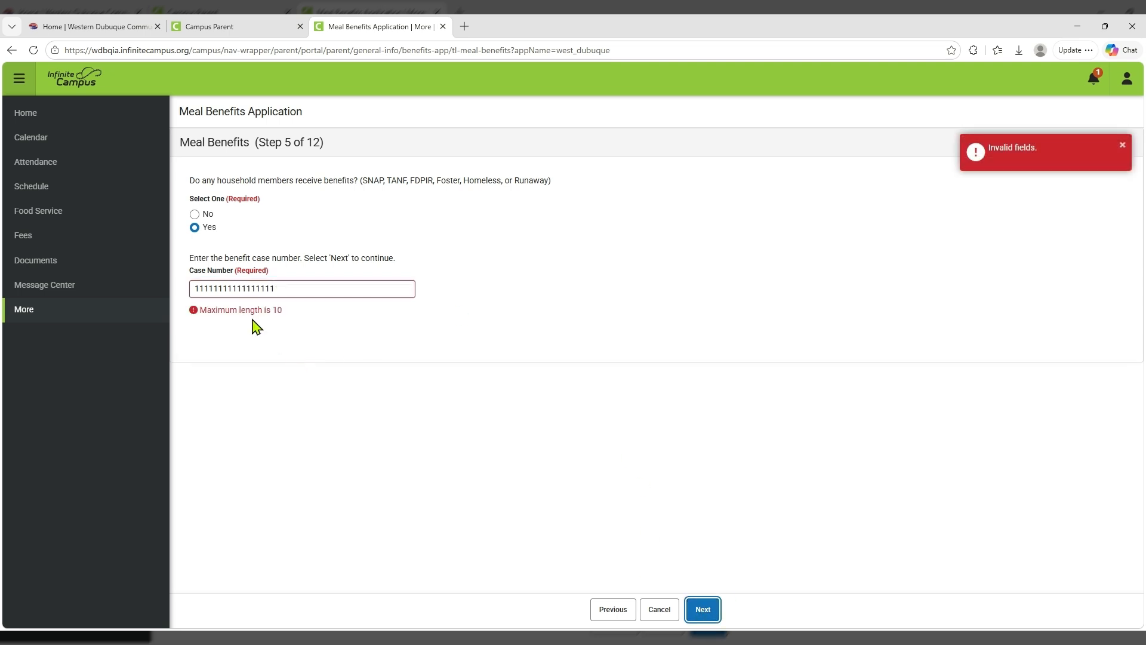
# Clear the invalid case number, answer No, and continue to the Children step.
pyautogui.click(288, 291)
pyautogui.moveTo(288, 291); pyautogui.dragTo(189, 299)
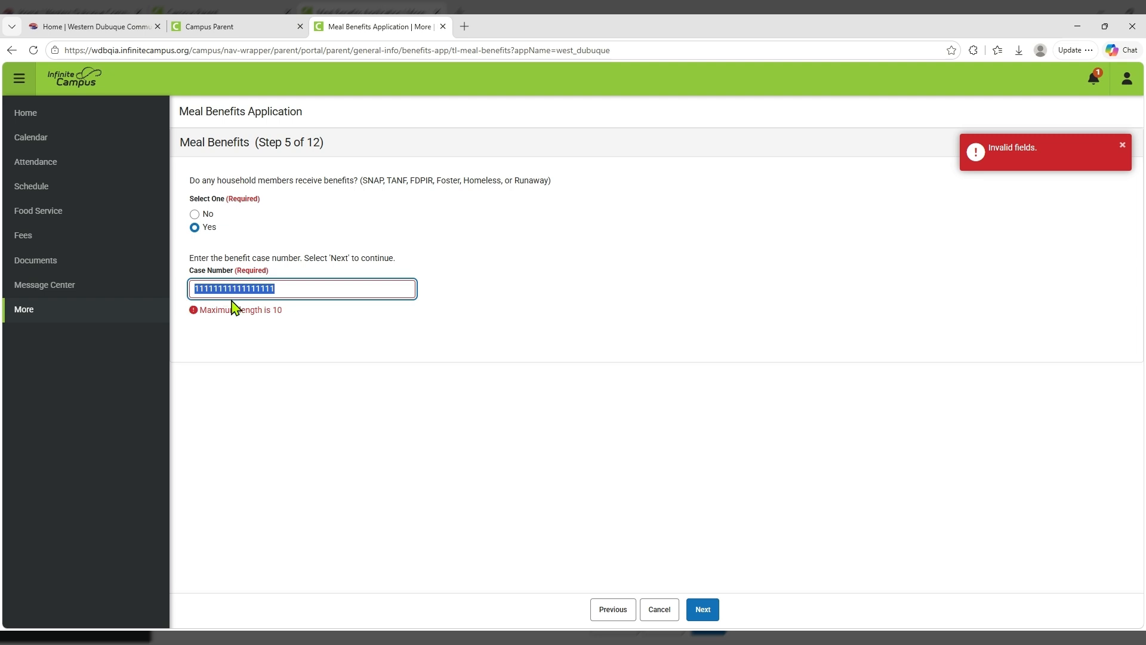
pyautogui.press('BackSpace')
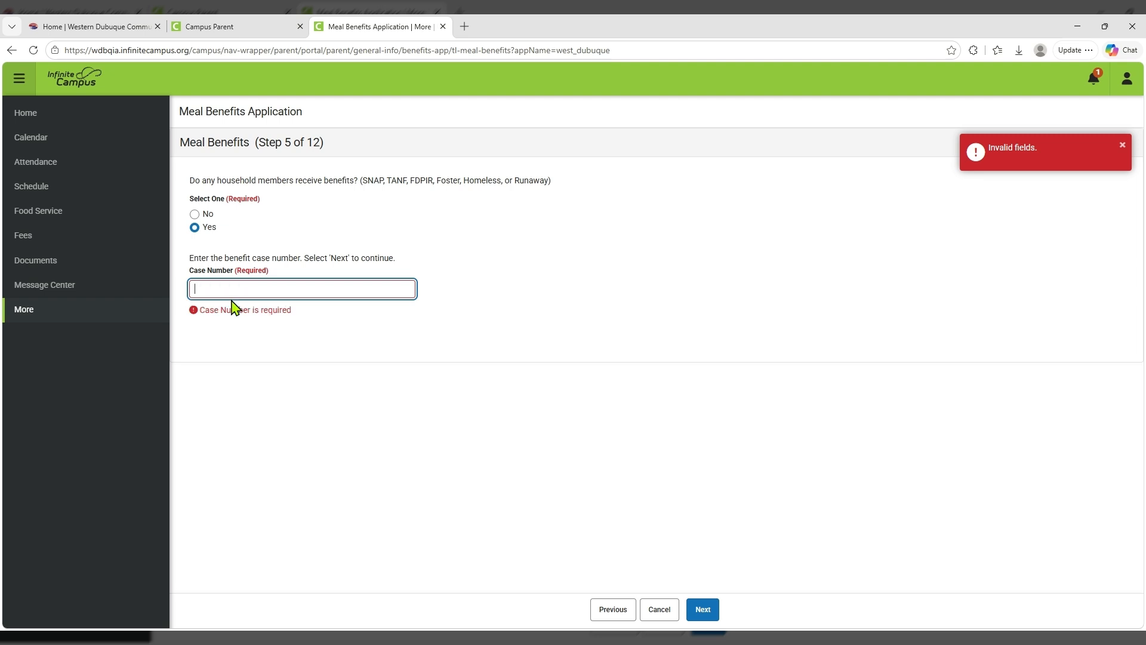
pyautogui.click(195, 214)
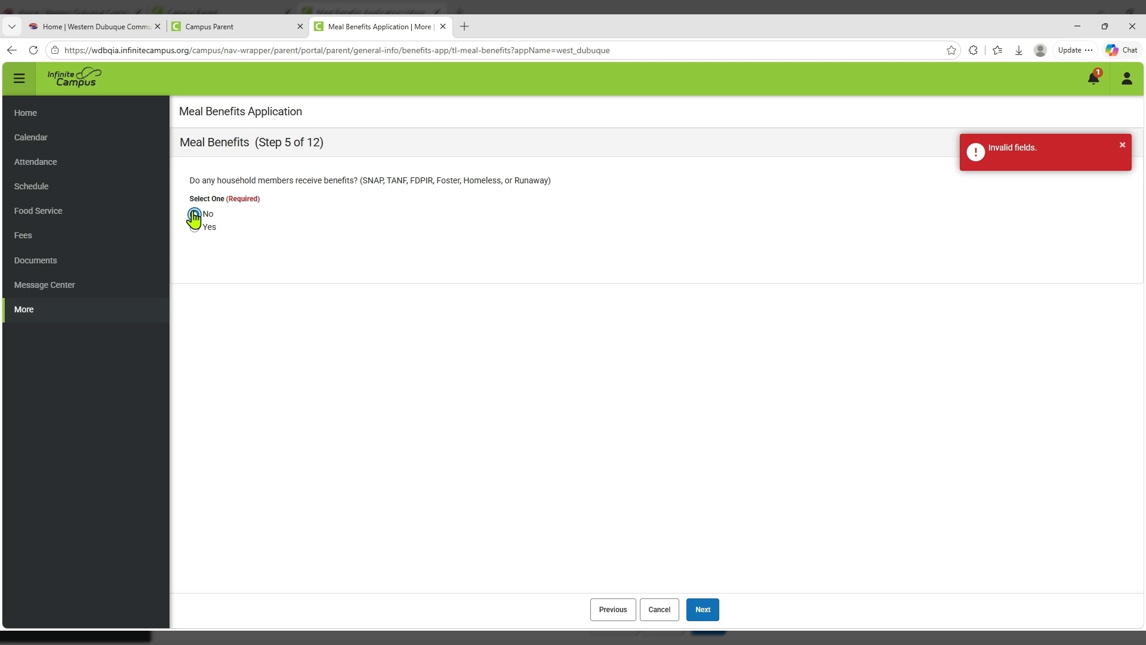
pyautogui.click(704, 618)
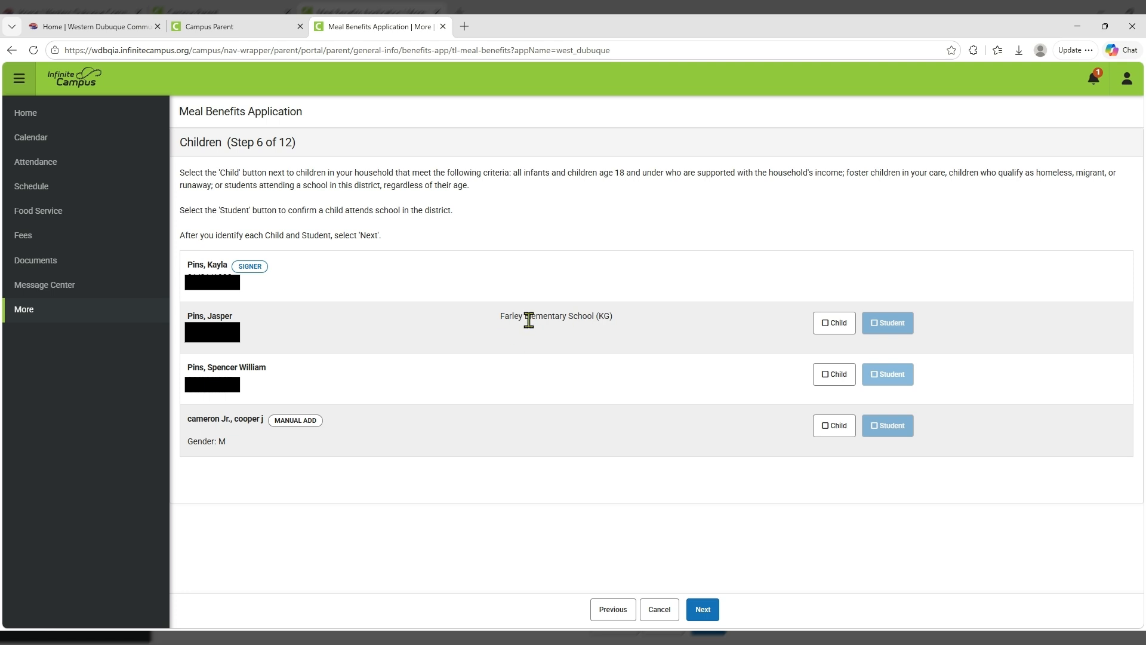
# Mark the kindergartner as Child and Student and the added member as Child.
pyautogui.click(835, 323)
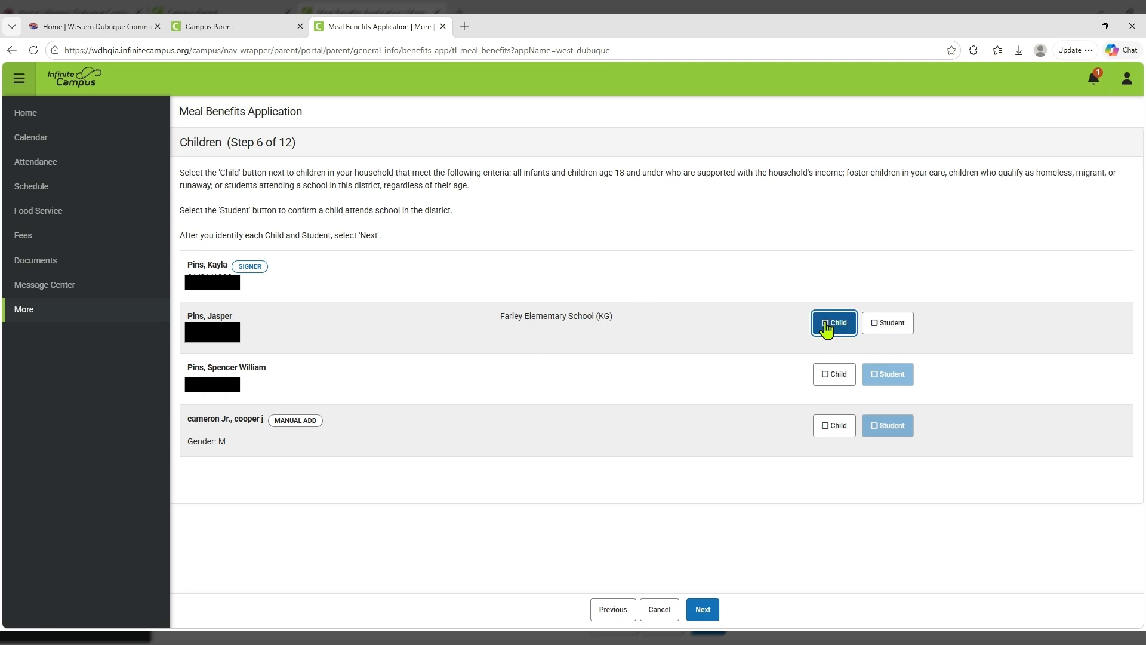
pyautogui.click(877, 325)
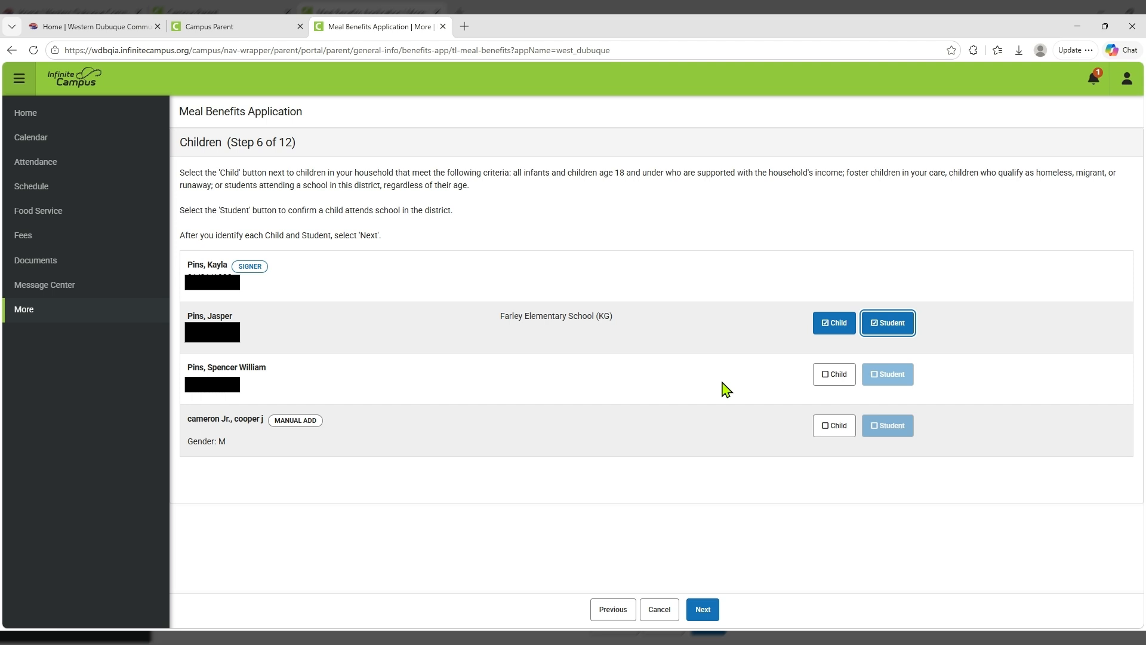
pyautogui.click(828, 431)
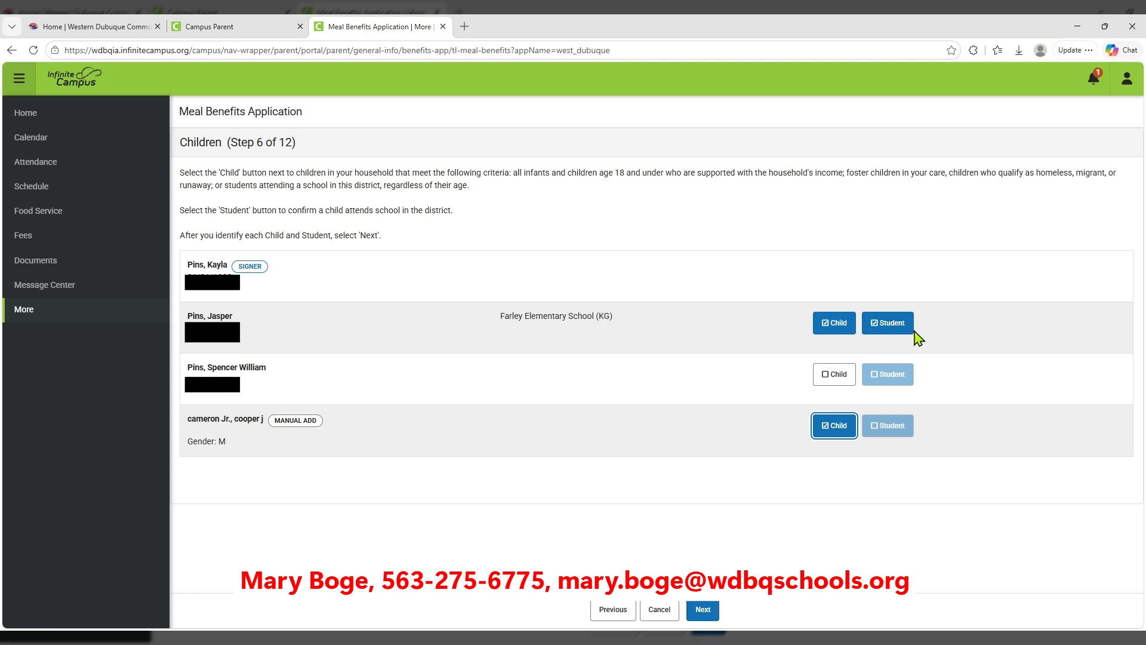
pyautogui.click(703, 610)
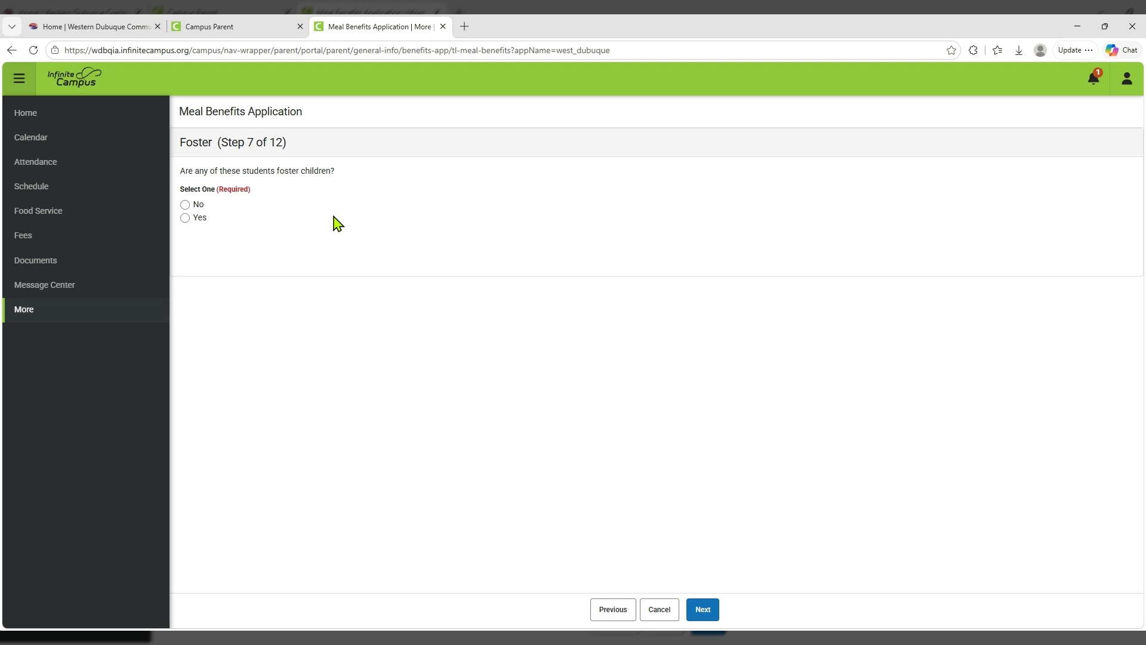
# Answer the Foster Yes/No question and advance to Step 8, Student Indicators.
pyautogui.click(185, 219)
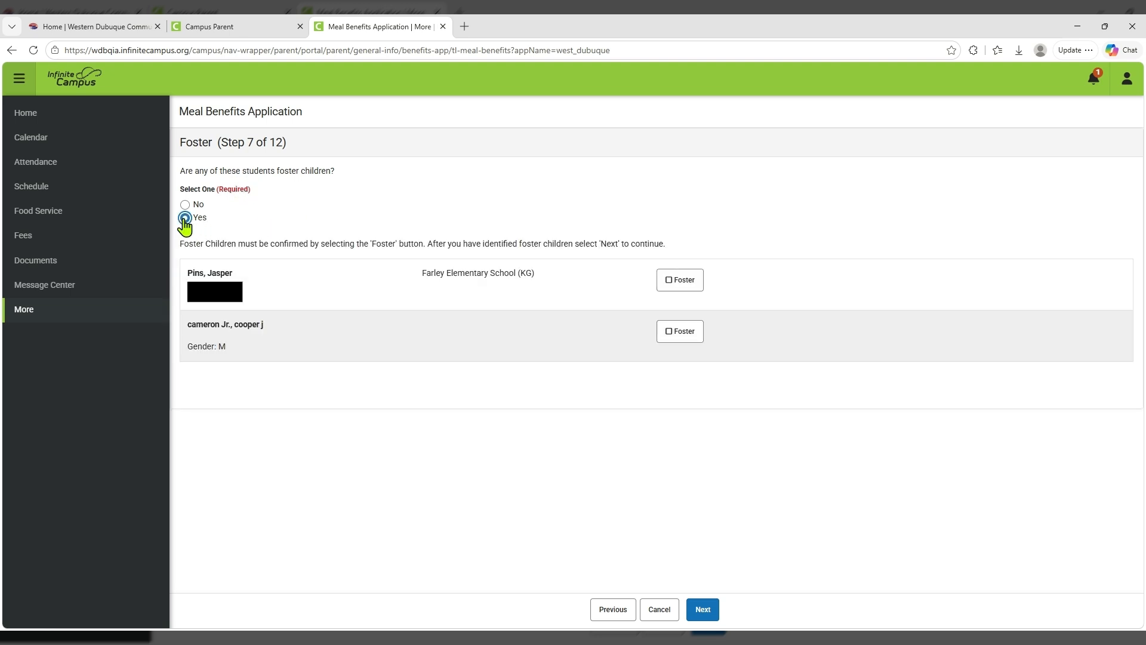
pyautogui.click(666, 336)
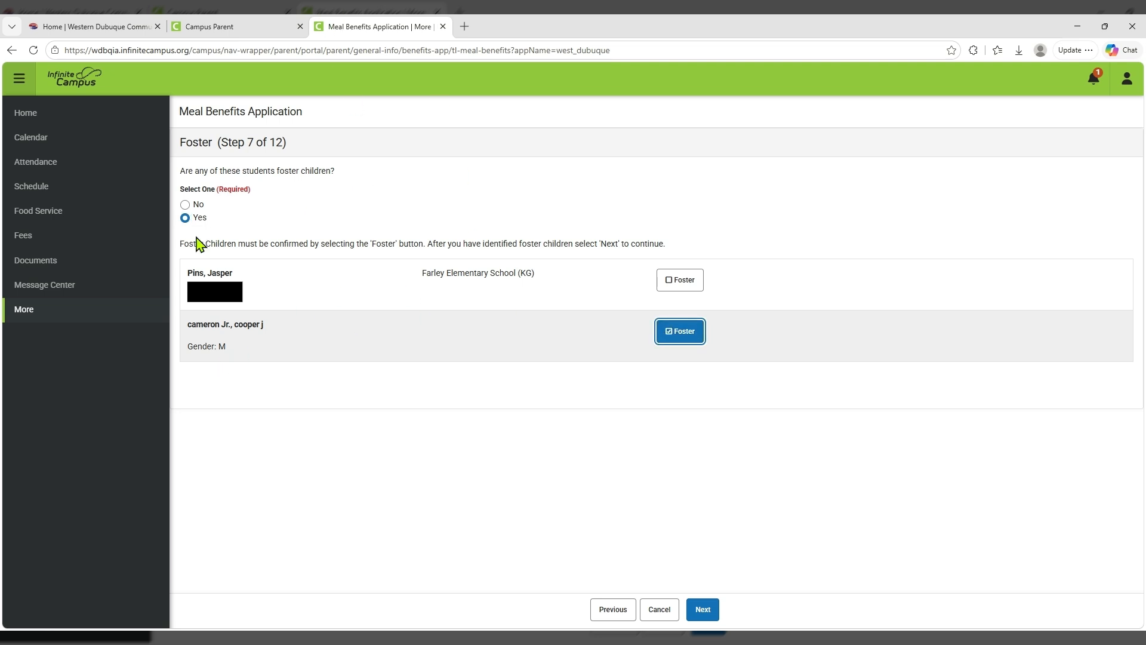
pyautogui.click(189, 206)
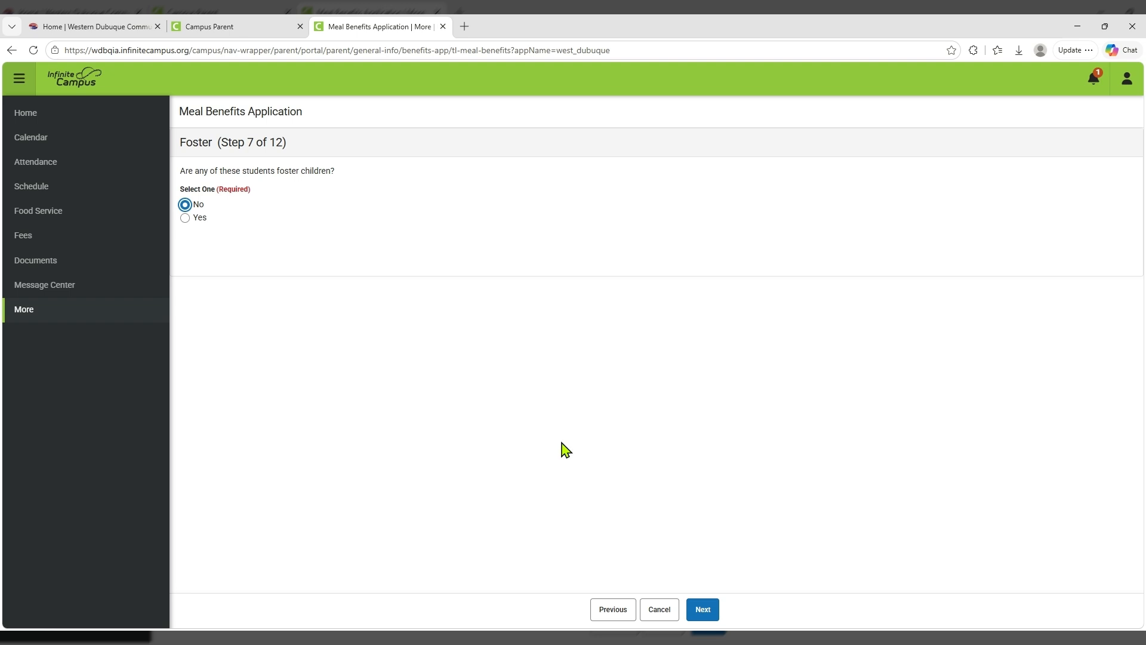
pyautogui.click(187, 219)
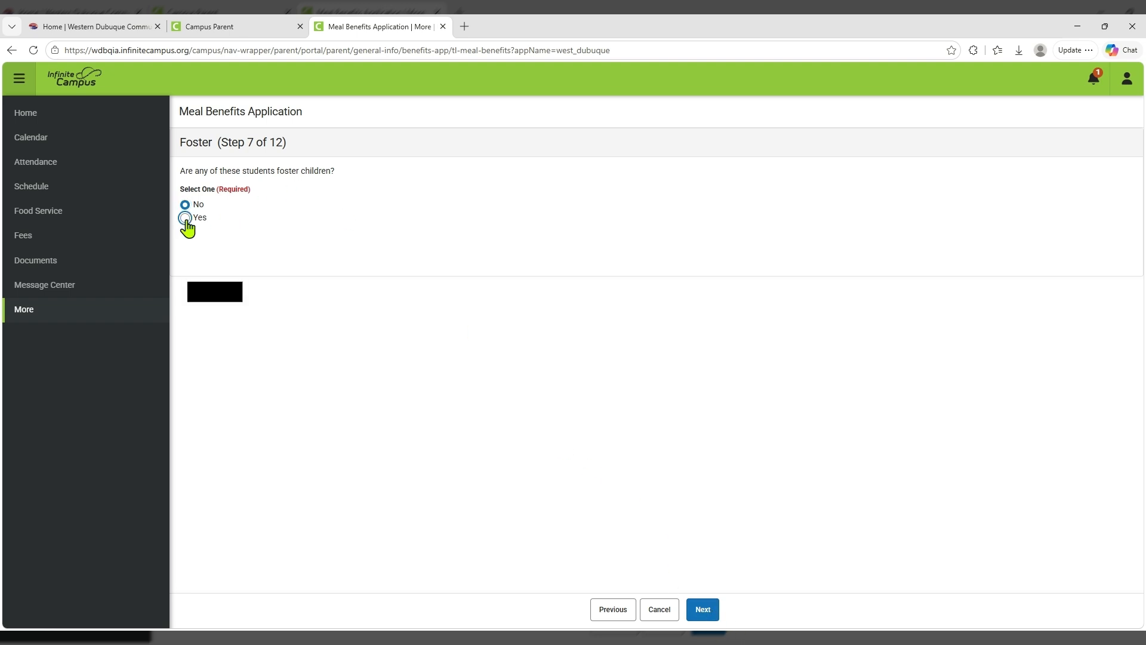
pyautogui.click(709, 606)
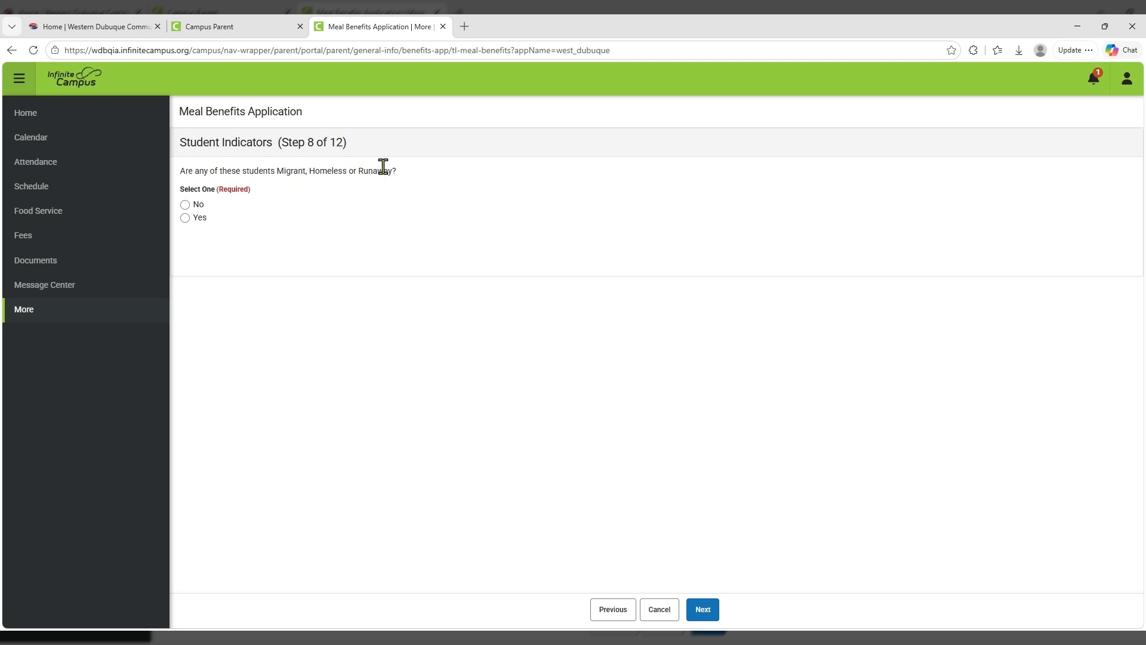
# Answer No for Migrant, Homeless or Runaway students and continue to Gross Income.
pyautogui.click(185, 218)
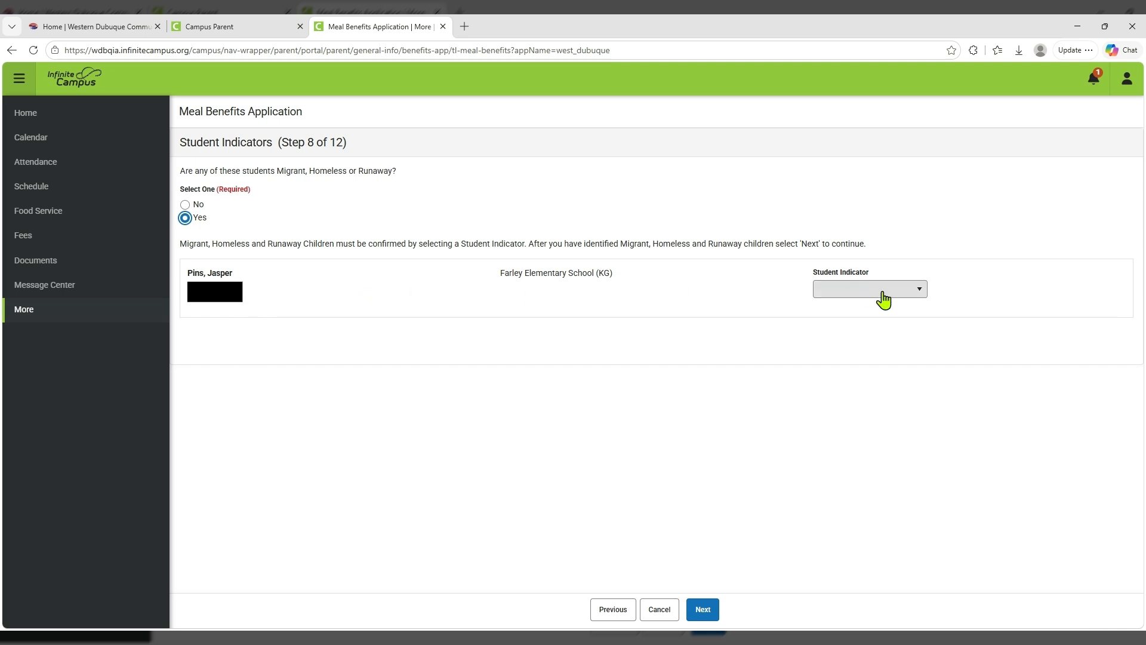
pyautogui.click(827, 295)
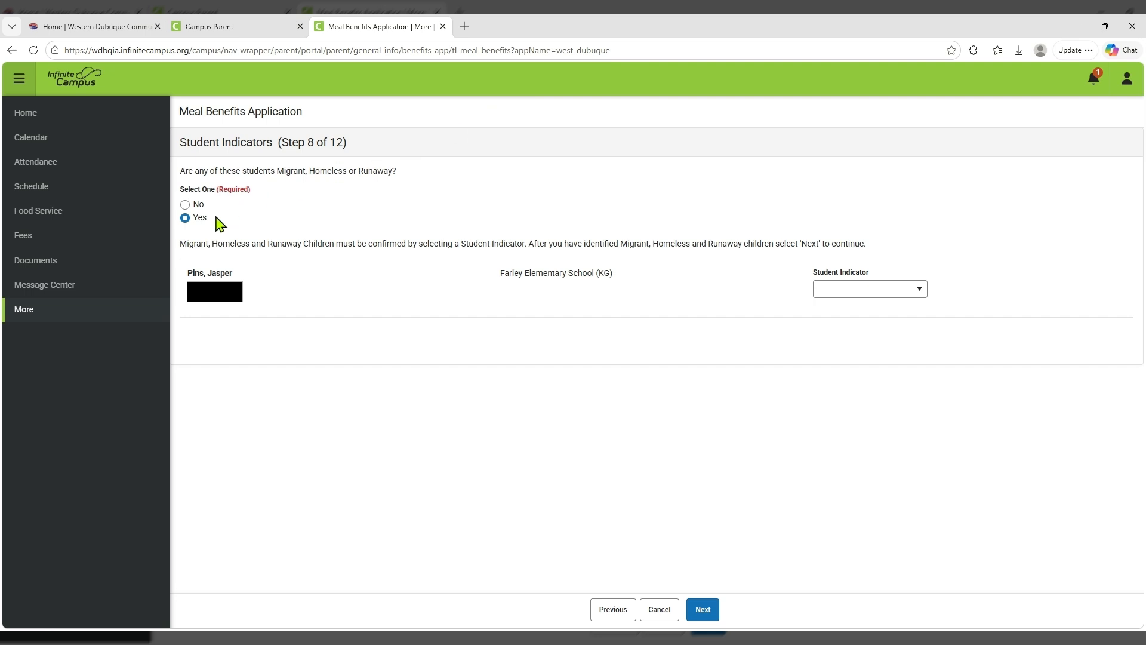
pyautogui.click(185, 205)
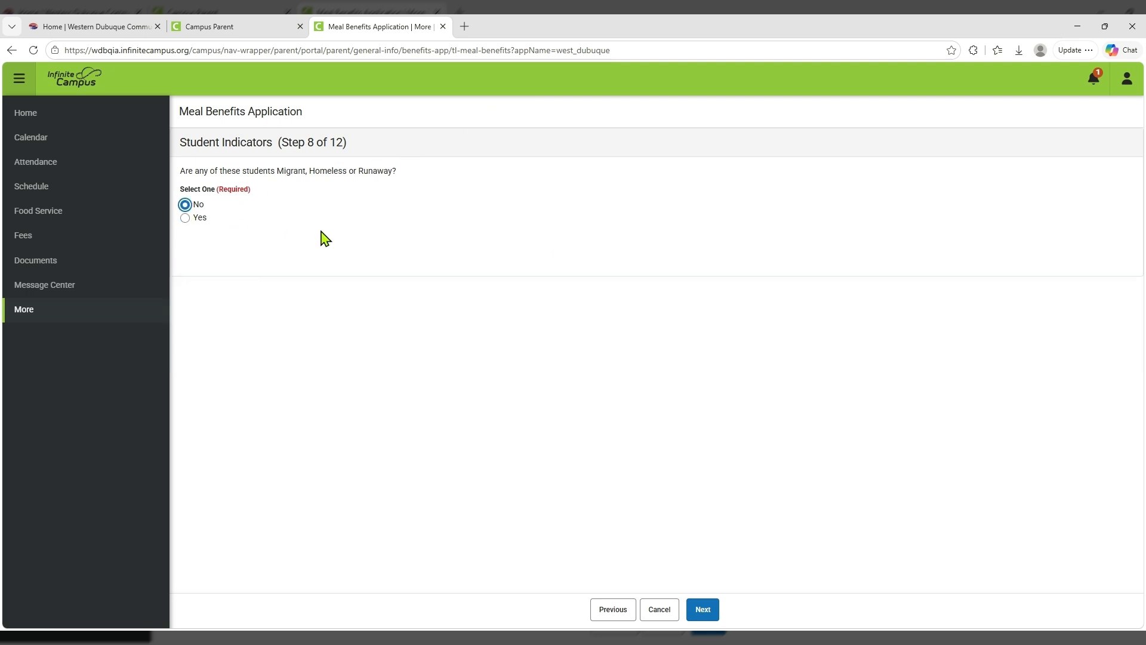
pyautogui.click(703, 609)
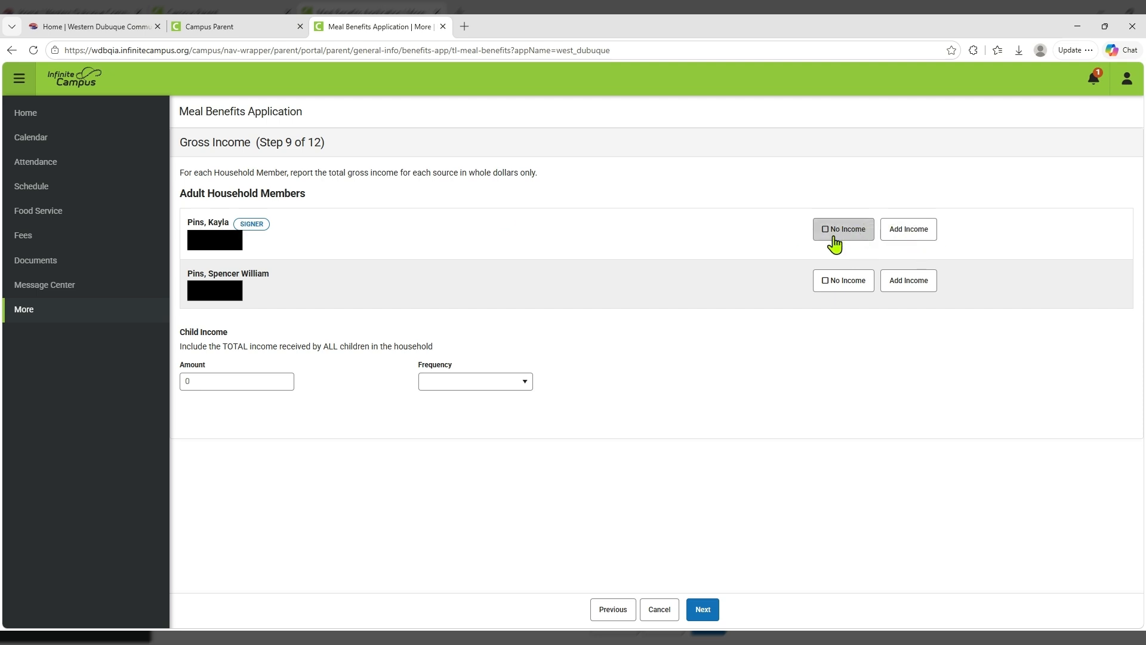
# Add the signer's income from work as 1000, paid every two weeks.
pyautogui.click(905, 243)
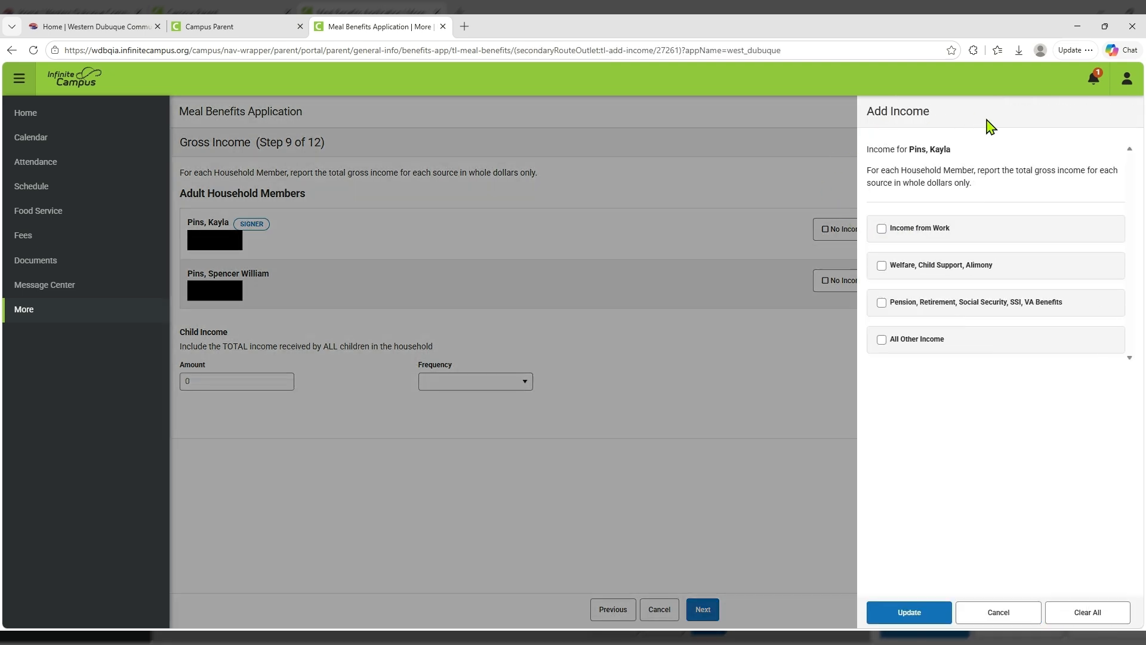
pyautogui.click(881, 229)
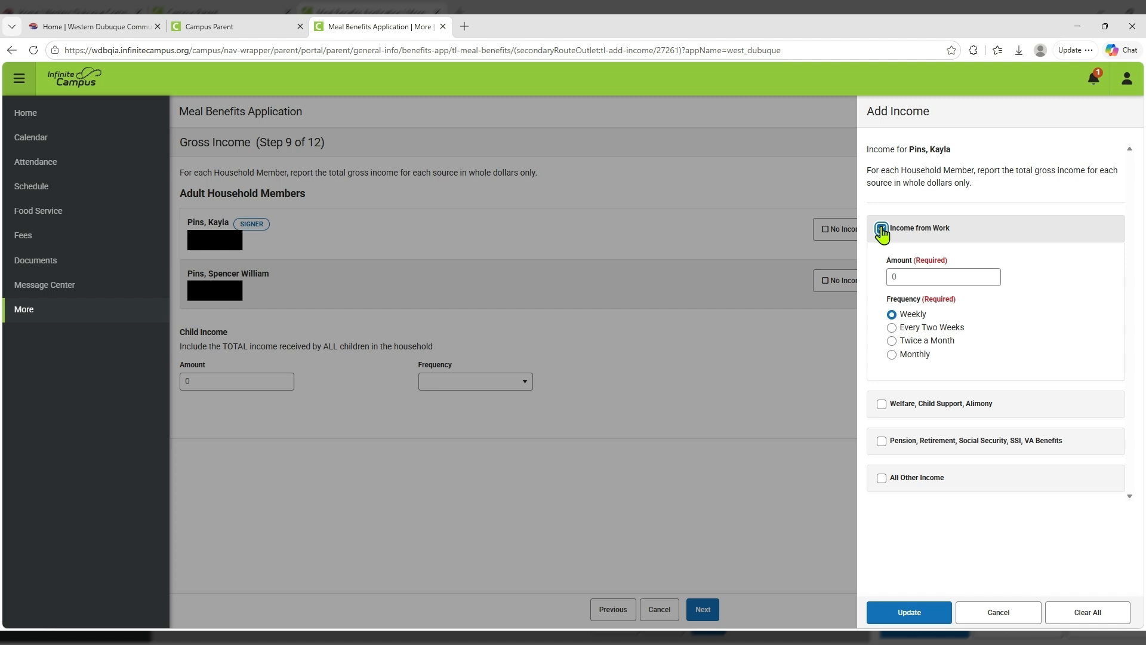
pyautogui.click(908, 275)
pyautogui.write('1000')
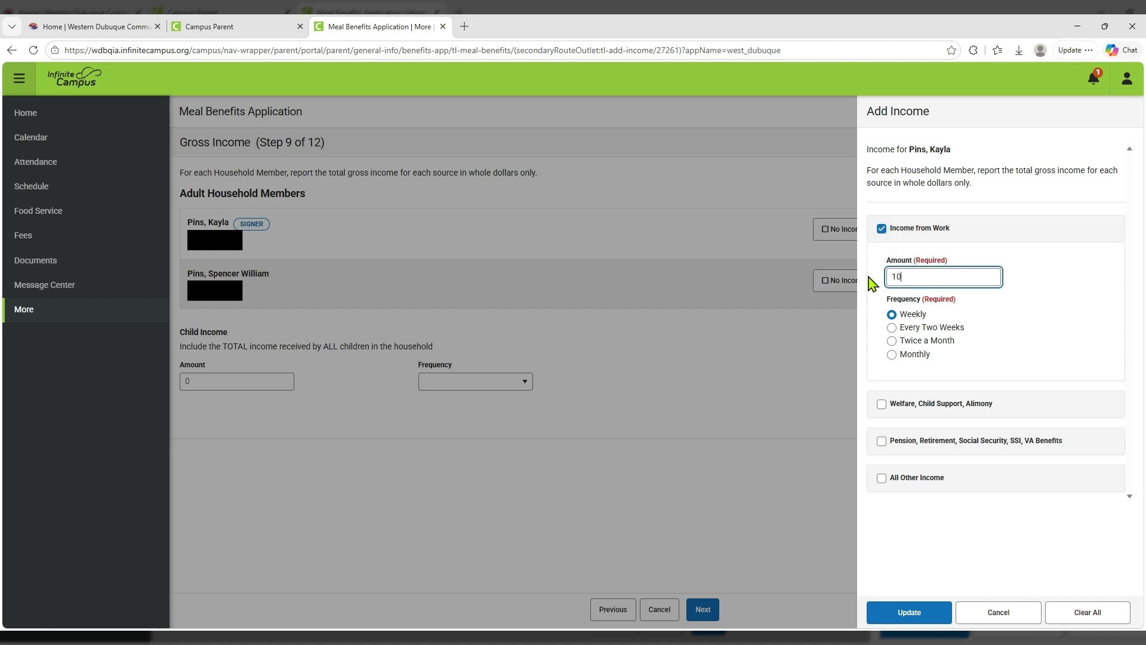
pyautogui.click(893, 328)
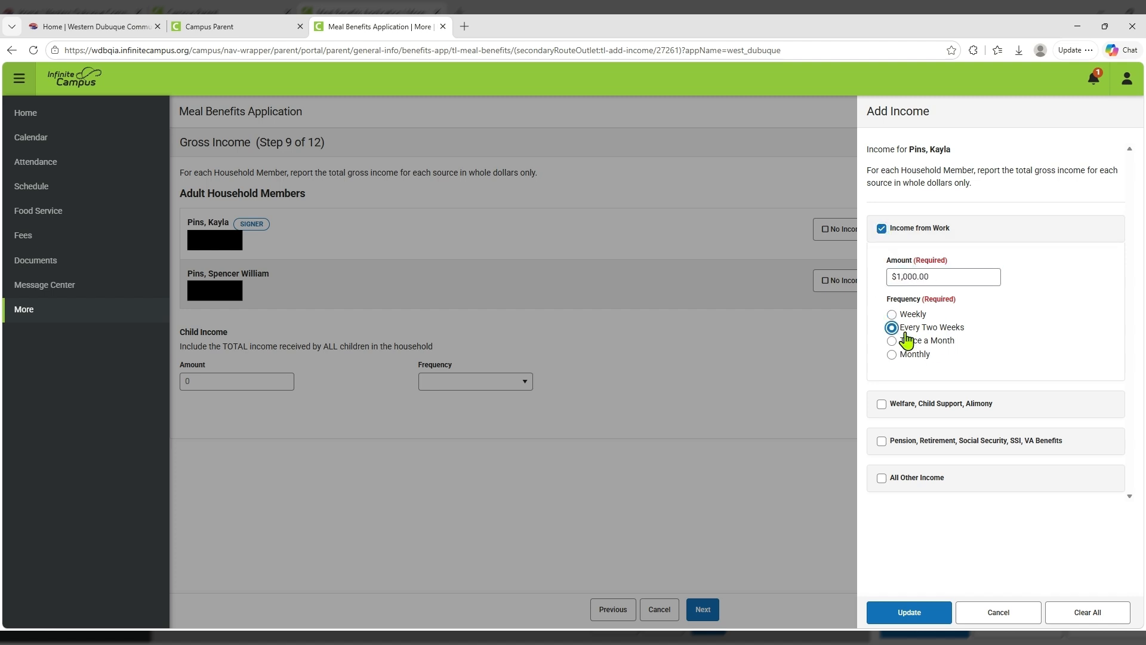
# Clear the extra welfare and pension income sources and save the signer's income.
pyautogui.click(883, 404)
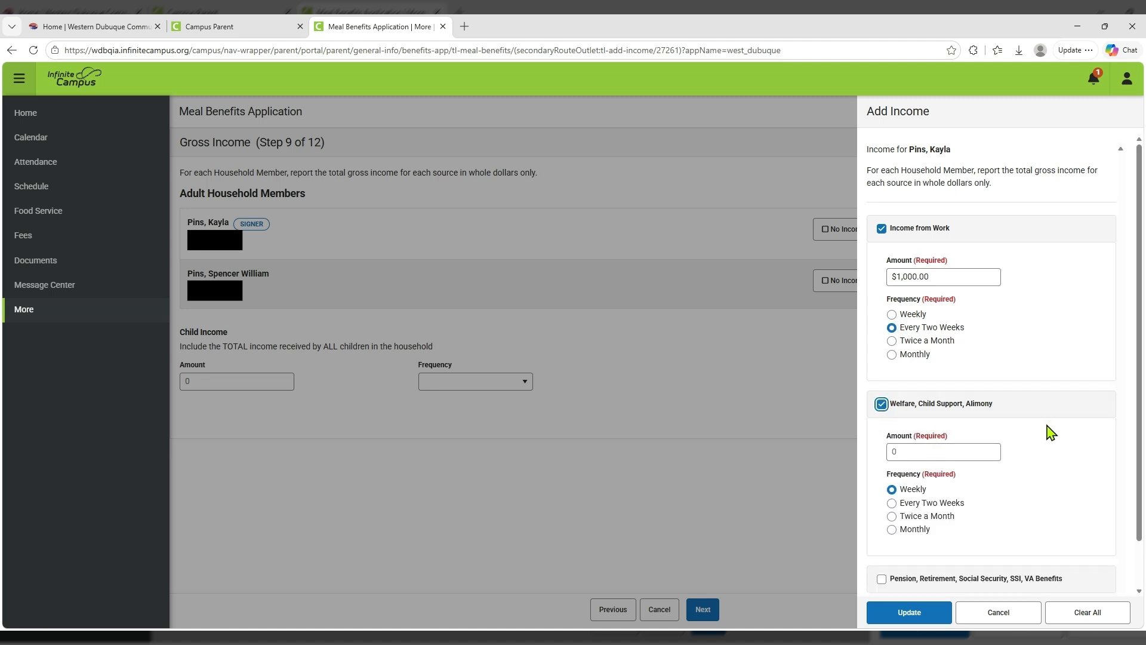
pyautogui.scroll(-1, 1051, 435)
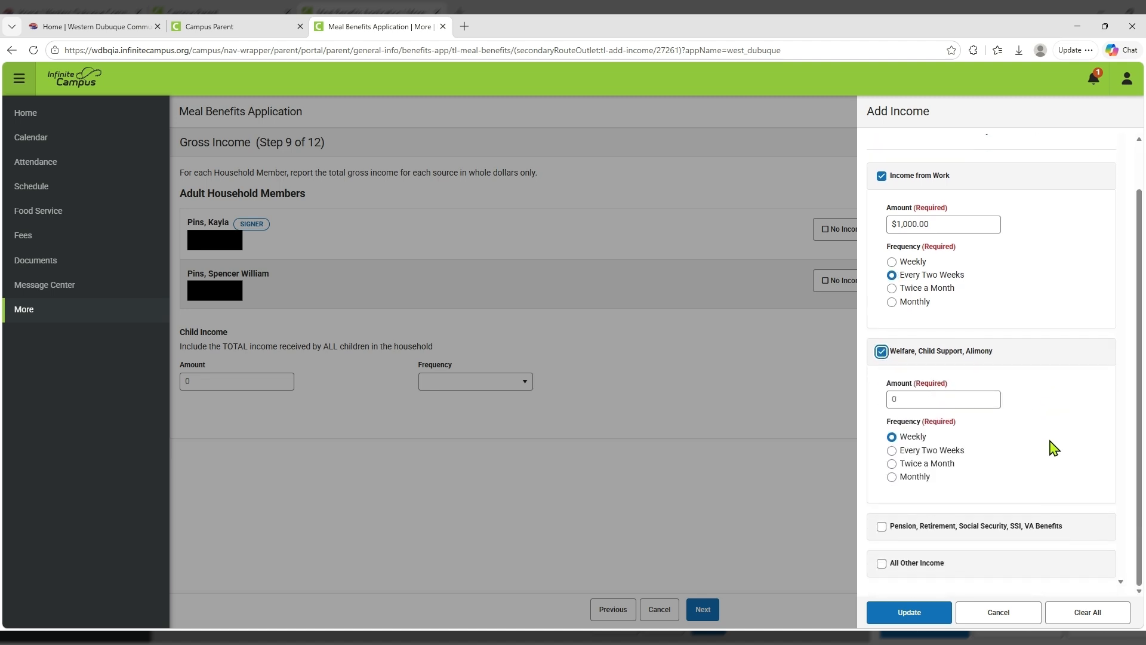
pyautogui.click(883, 528)
pyautogui.scroll(-3, 1039, 405)
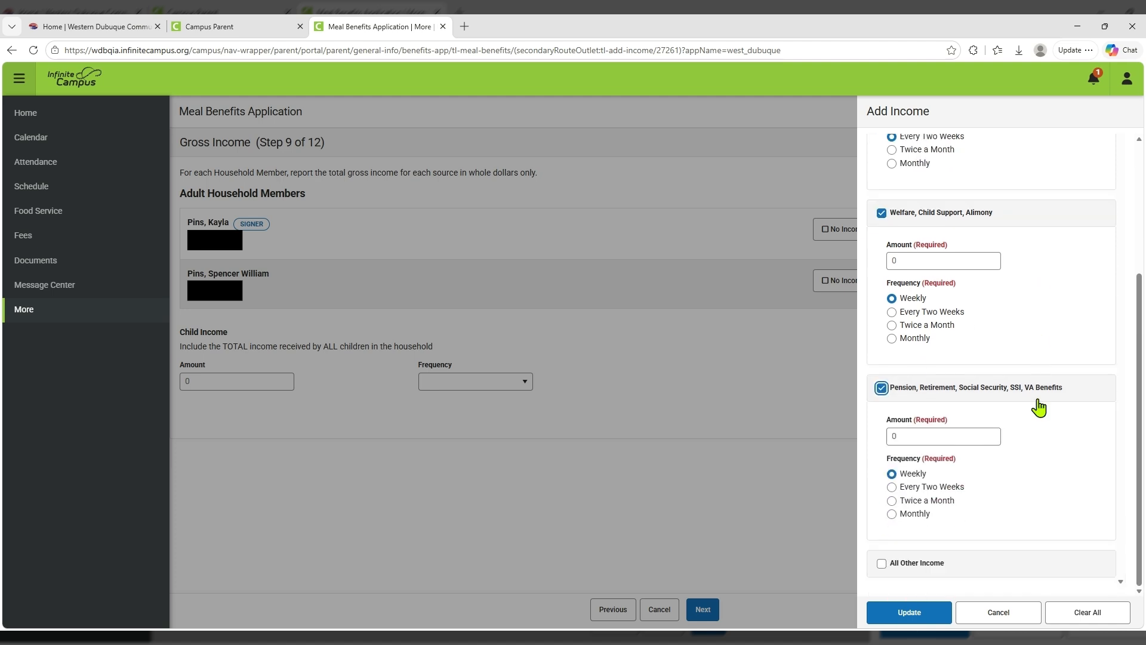
pyautogui.click(882, 564)
pyautogui.scroll(-3, 1027, 480)
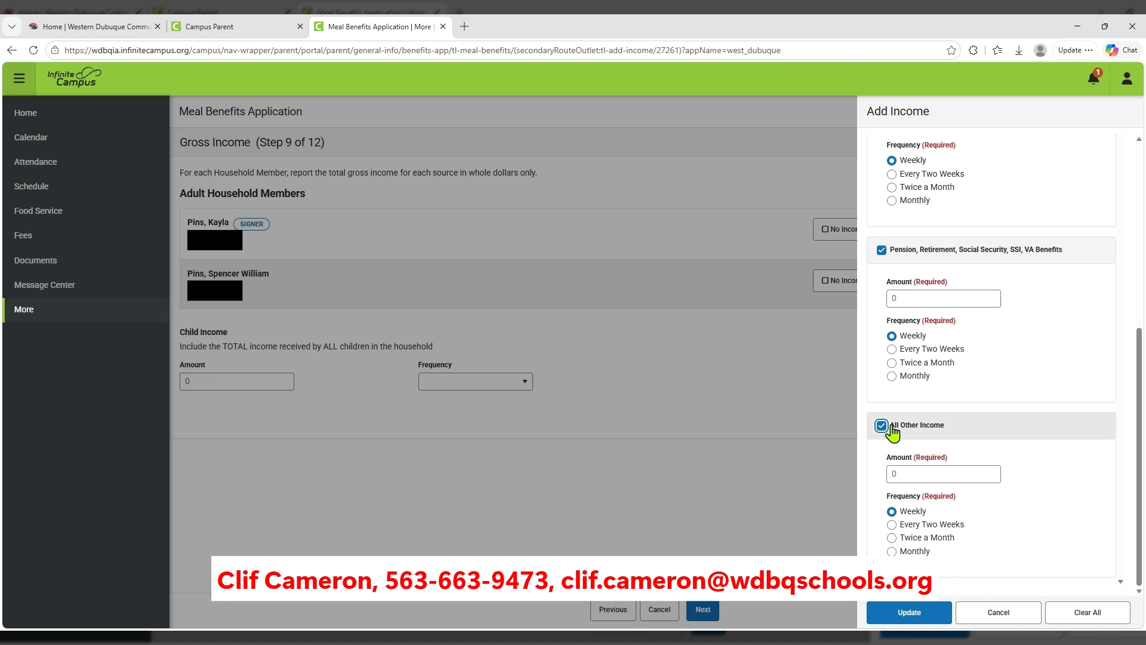
pyautogui.scroll(2, 892, 430)
pyautogui.click(882, 220)
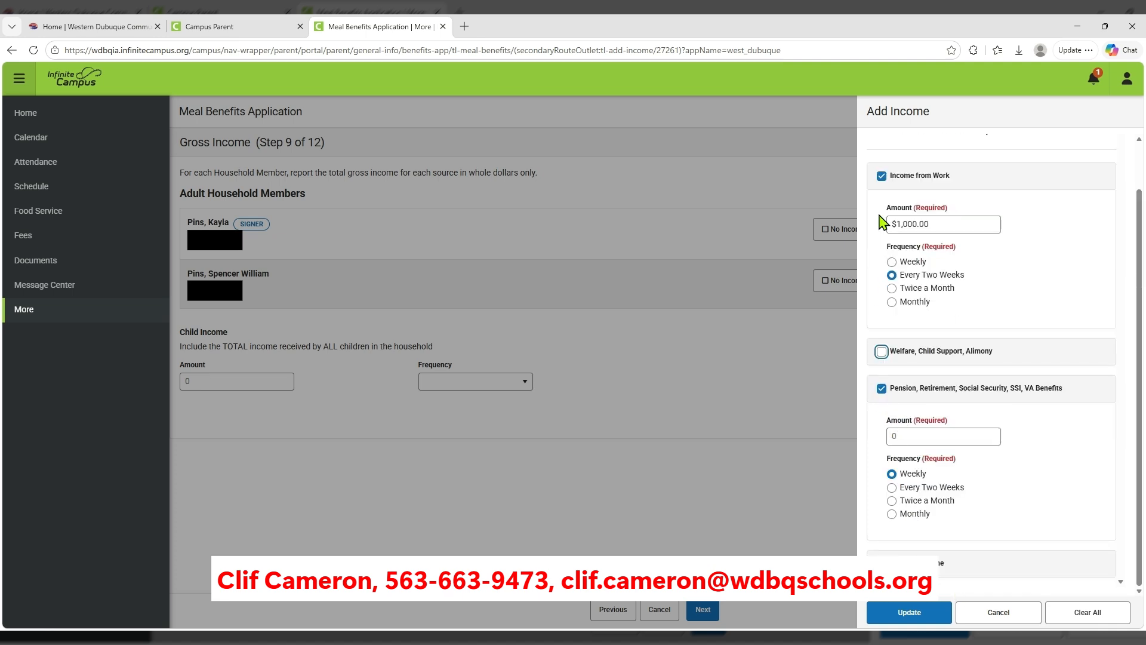
pyautogui.click(882, 388)
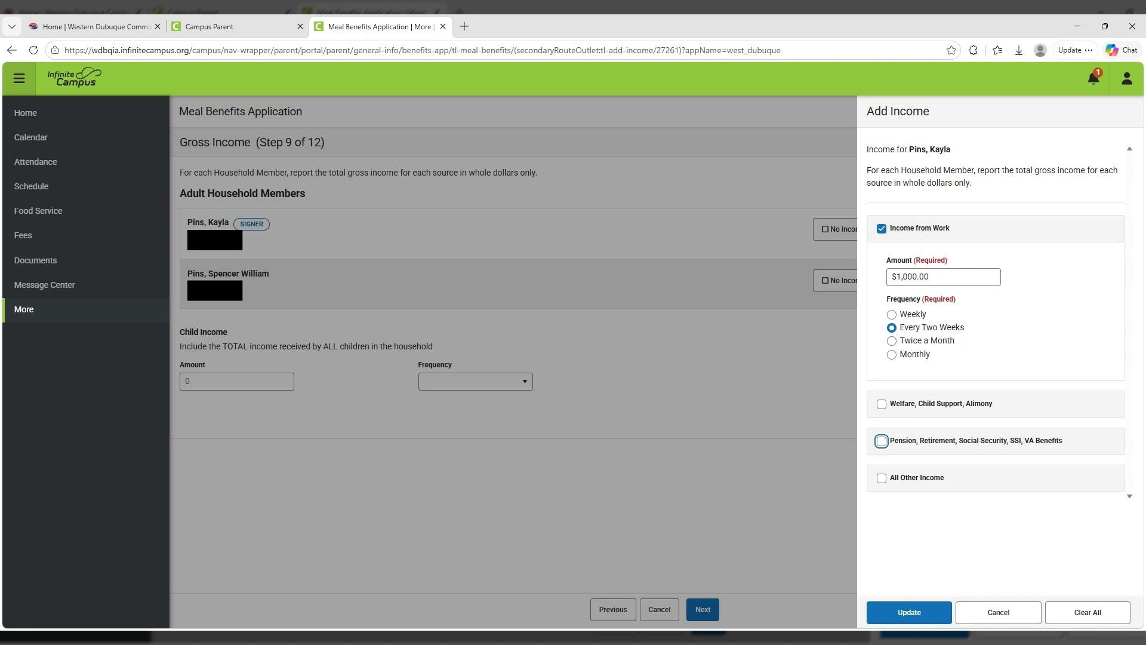
pyautogui.click(909, 618)
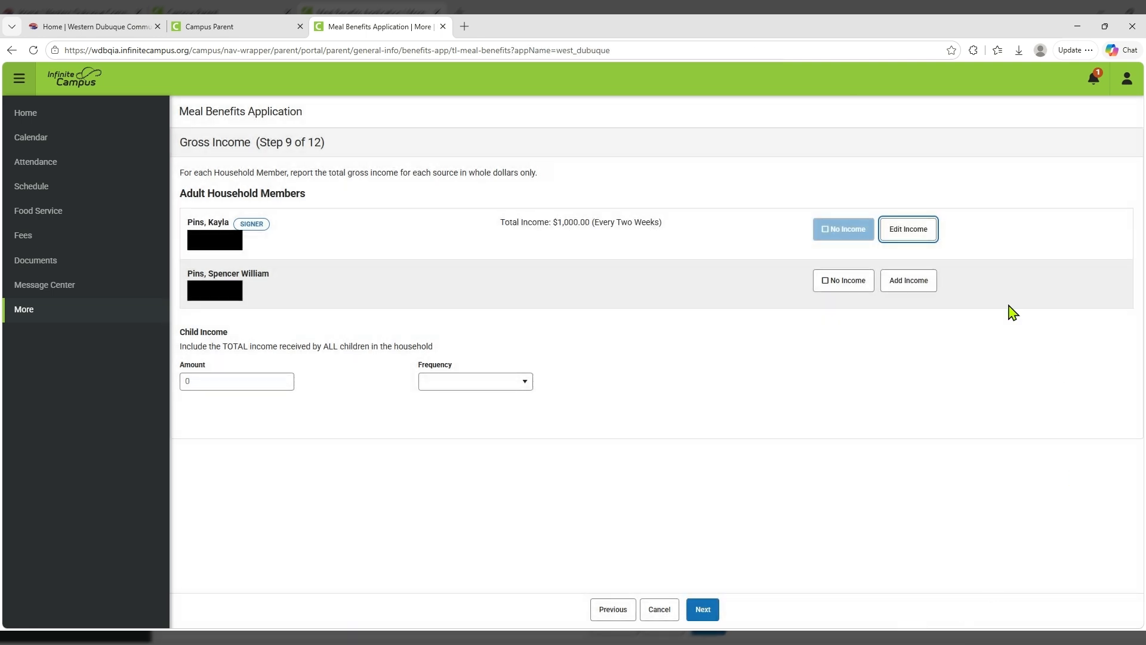
# Add the second adult's work income of 500 weekly and save it.
pyautogui.click(907, 287)
pyautogui.click(883, 230)
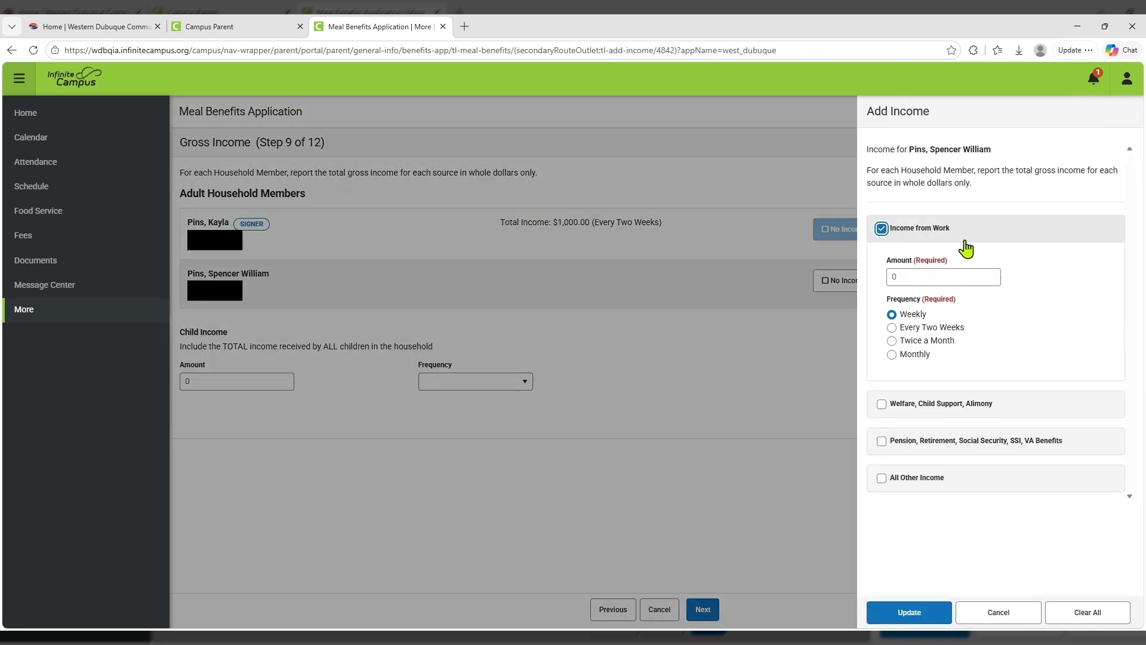
pyautogui.click(914, 276)
pyautogui.write('500')
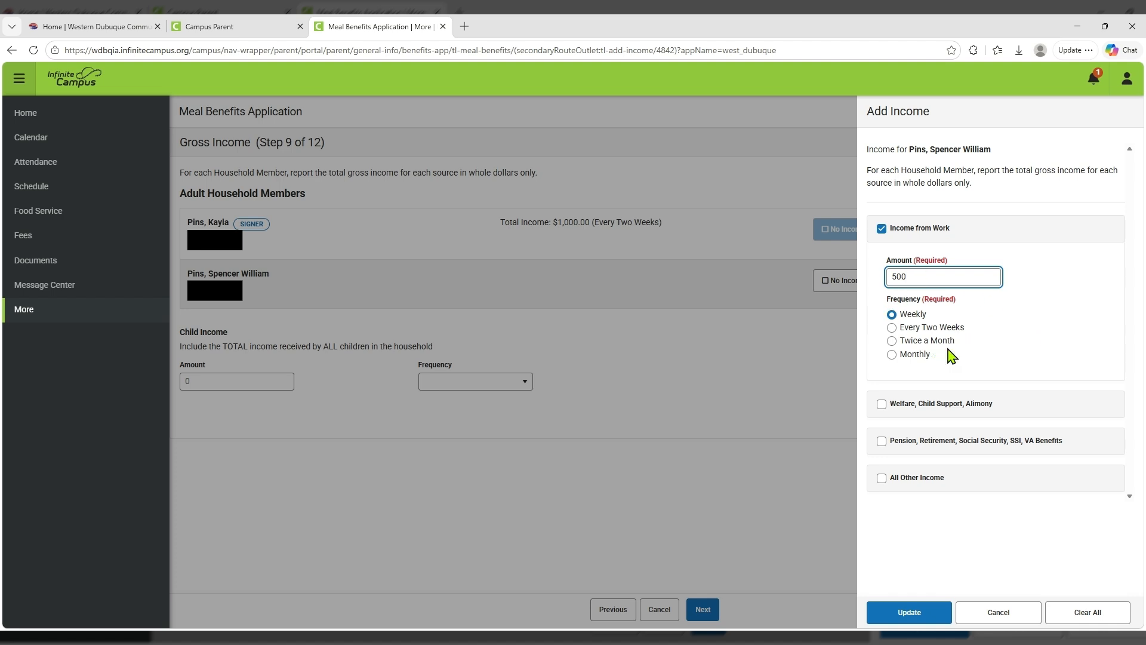
pyautogui.click(908, 611)
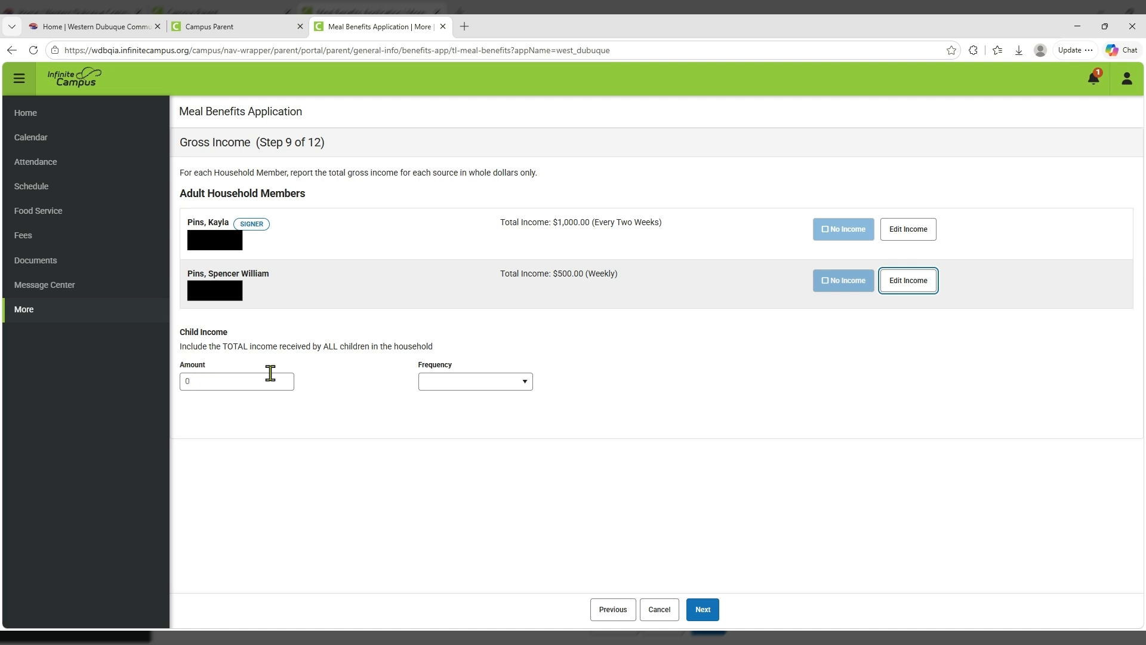
# Advance past Gross Income and the Review page to Step 11, Authorization.
pyautogui.click(704, 609)
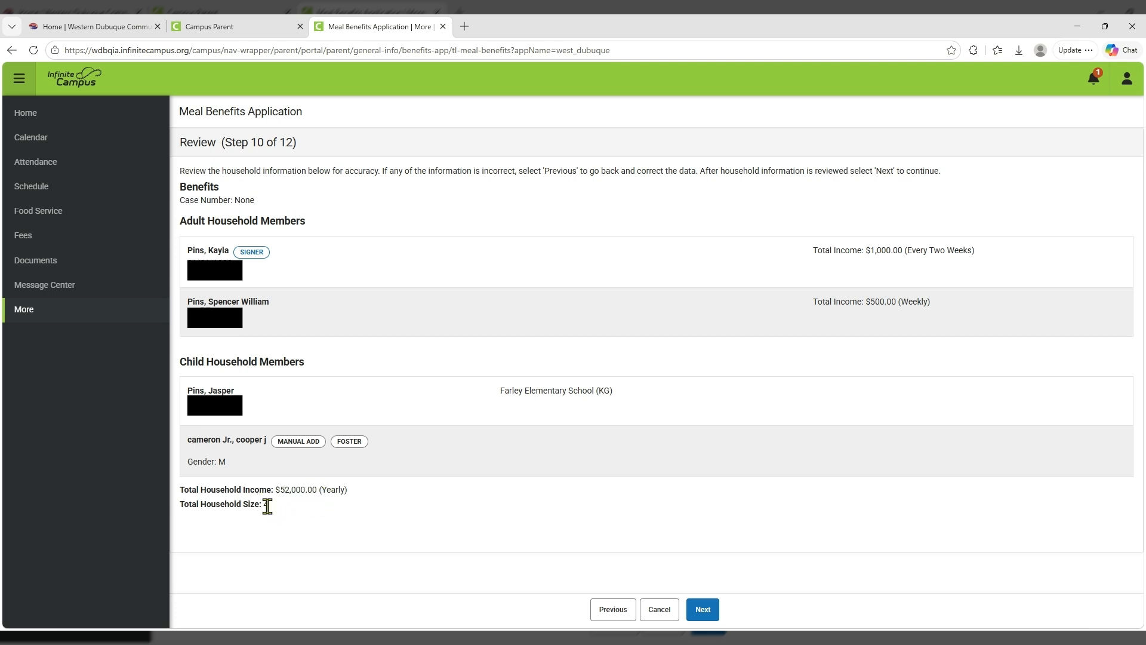
pyautogui.click(703, 610)
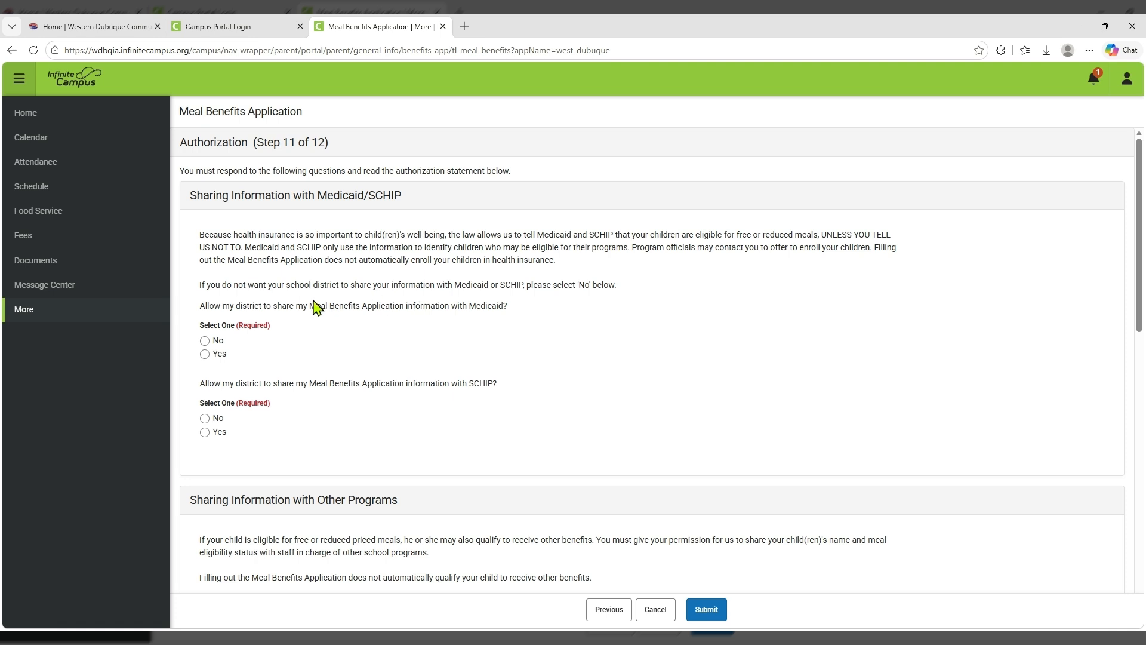
# Answer Yes to sharing the application with Medicaid and with SCHIP.
pyautogui.click(205, 353)
pyautogui.click(204, 432)
pyautogui.scroll(-2, 464, 382)
pyautogui.scroll(-3, 464, 382)
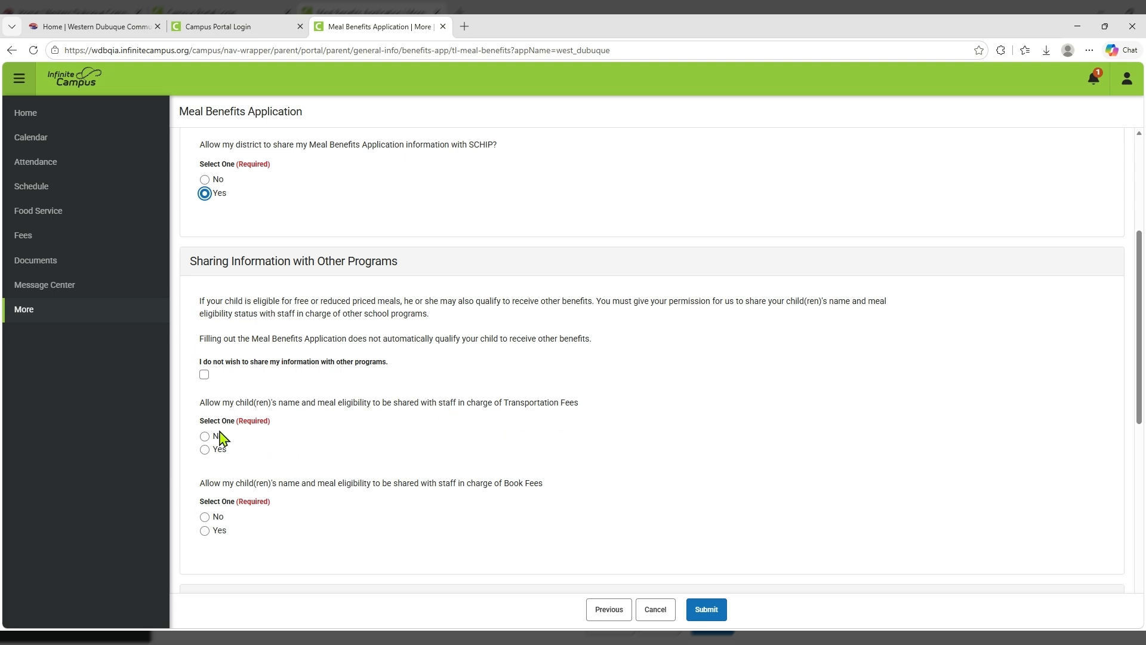
# Leave the opt-out unchecked and answer Yes for Transportation Fees and Book Fees staff.
pyautogui.click(204, 375)
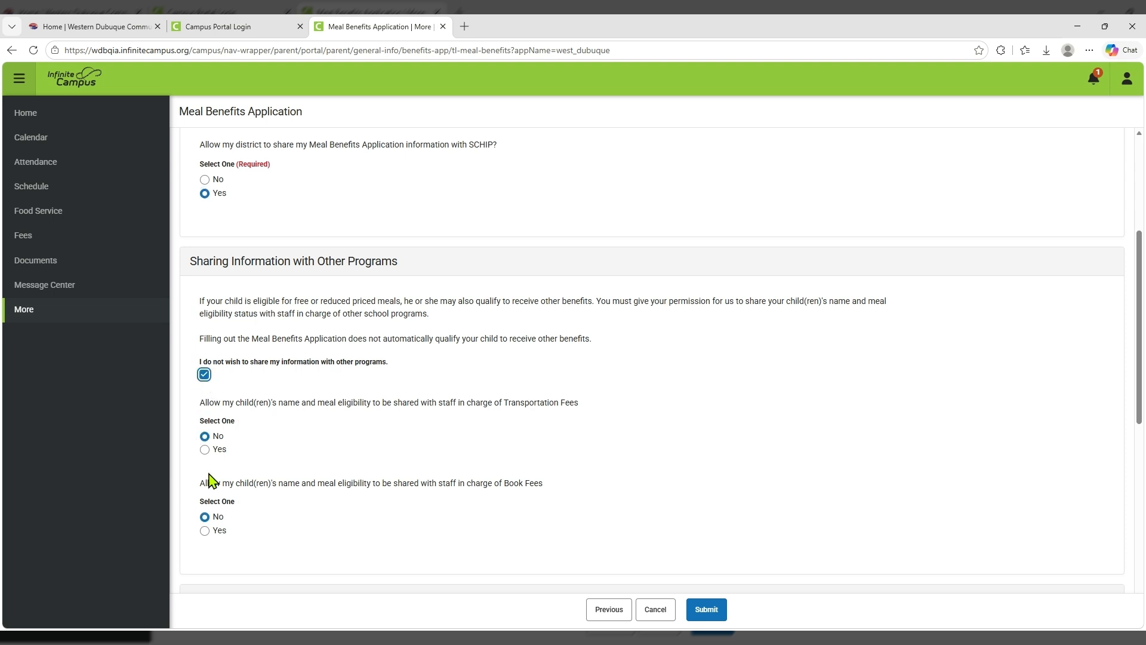
pyautogui.click(204, 374)
pyautogui.click(204, 450)
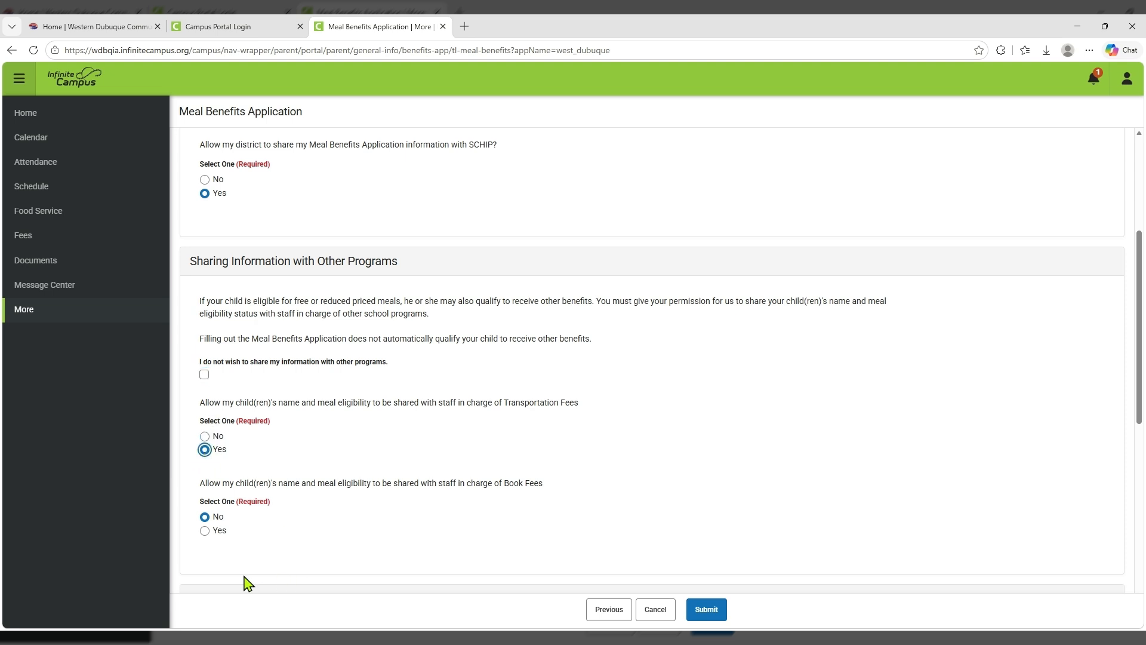
pyautogui.click(205, 532)
pyautogui.scroll(-4, 354, 455)
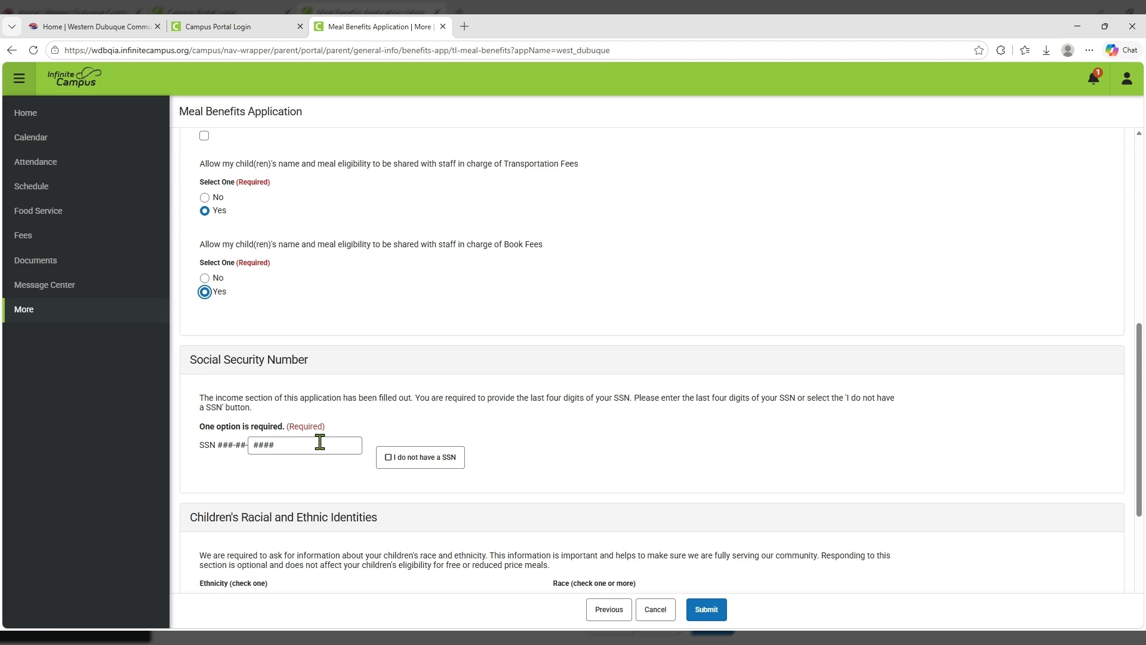
# Replace the SSN placeholder with the last four SSN digits.
pyautogui.moveTo(319, 443); pyautogui.dragTo(208, 448)
pyautogui.write('1111')
pyautogui.scroll(-3, 324, 445)
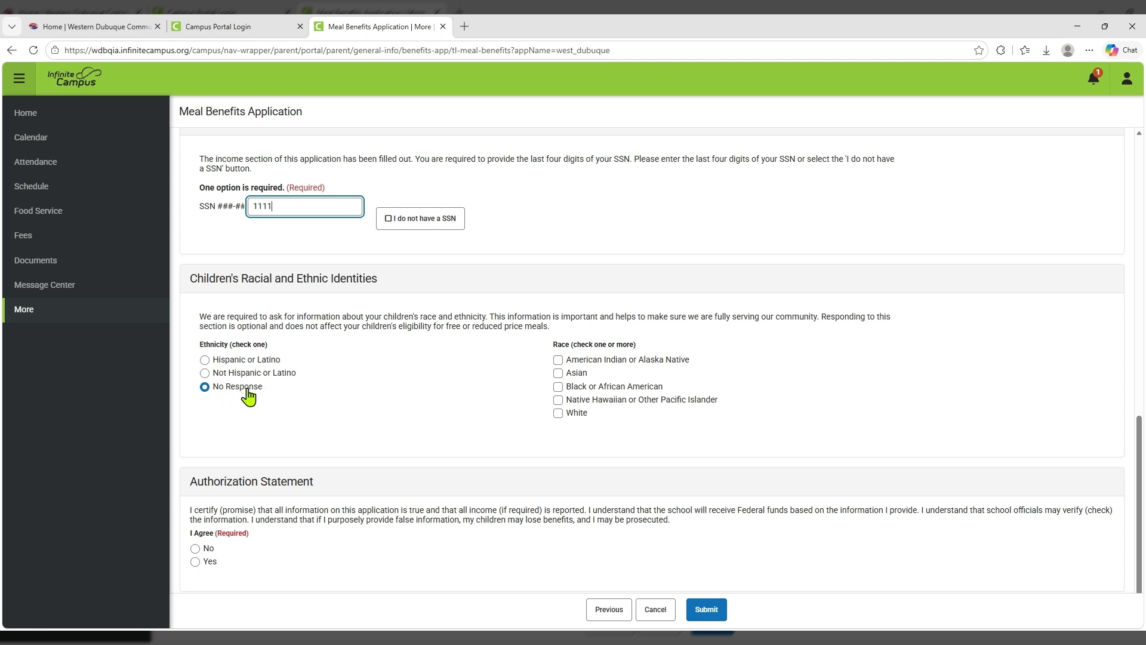
# Mark the children Not Hispanic or Latino and White, and answer Yes to I Agree.
pyautogui.click(204, 373)
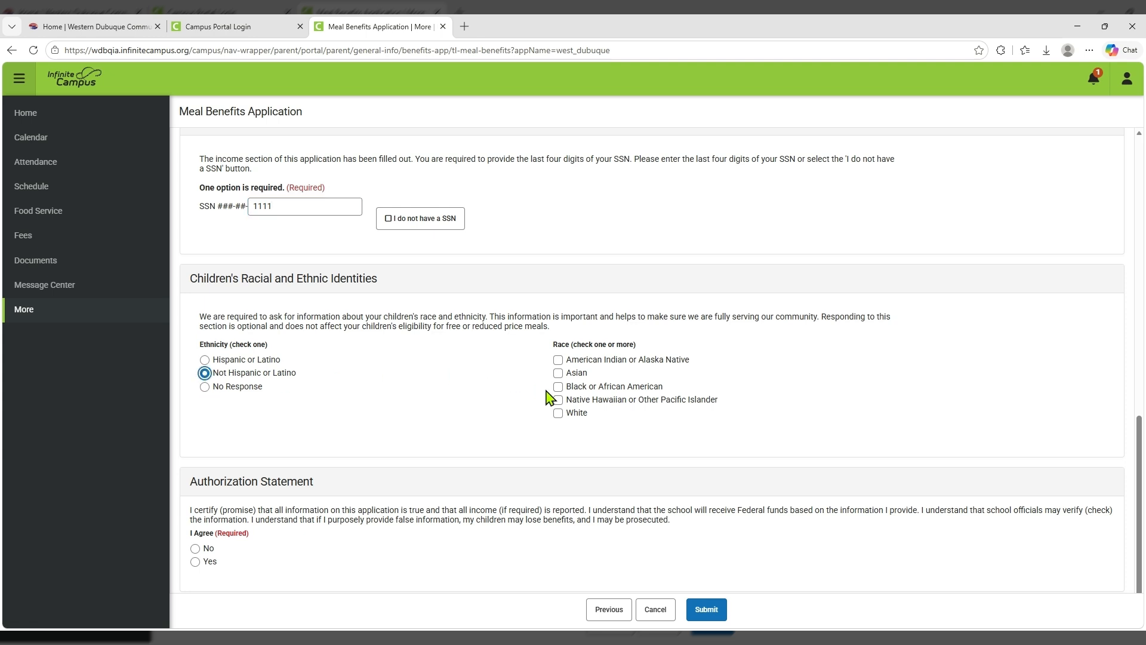
pyautogui.click(558, 413)
pyautogui.scroll(-1, 466, 390)
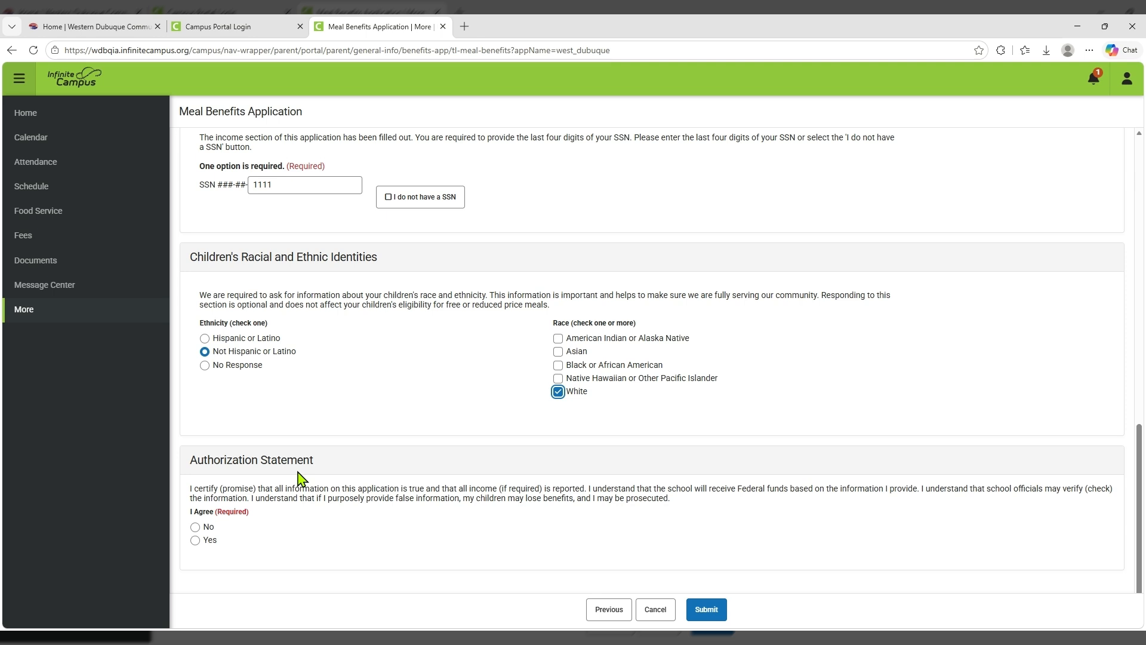
pyautogui.click(196, 541)
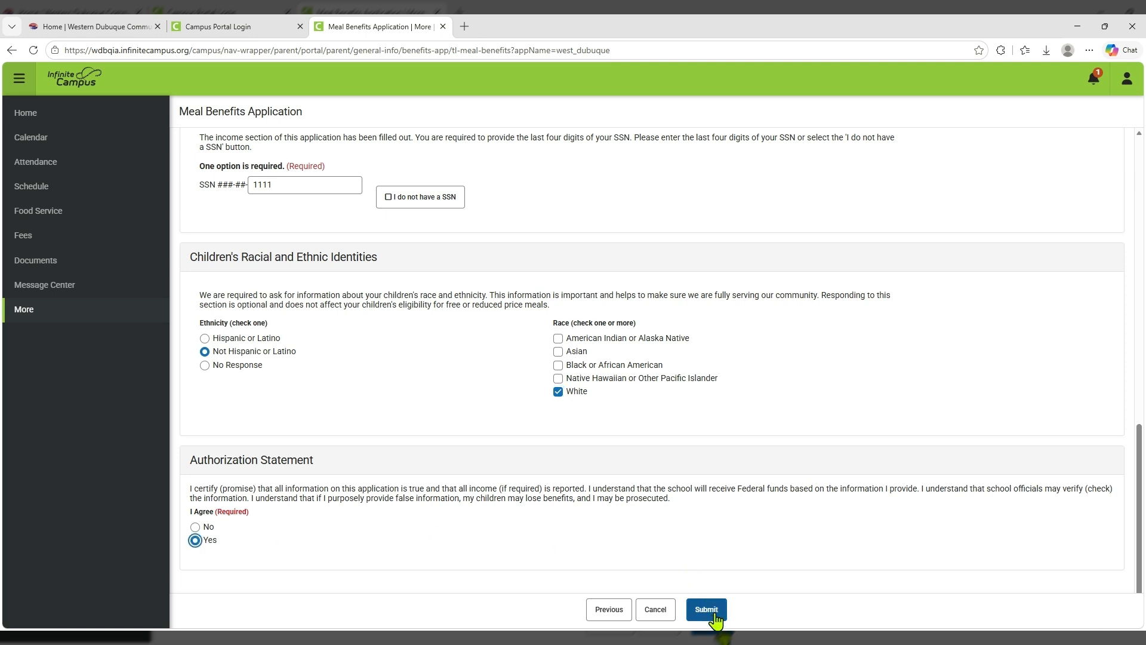
# Submit the application and close the Step 12 confirmation.
pyautogui.click(706, 609)
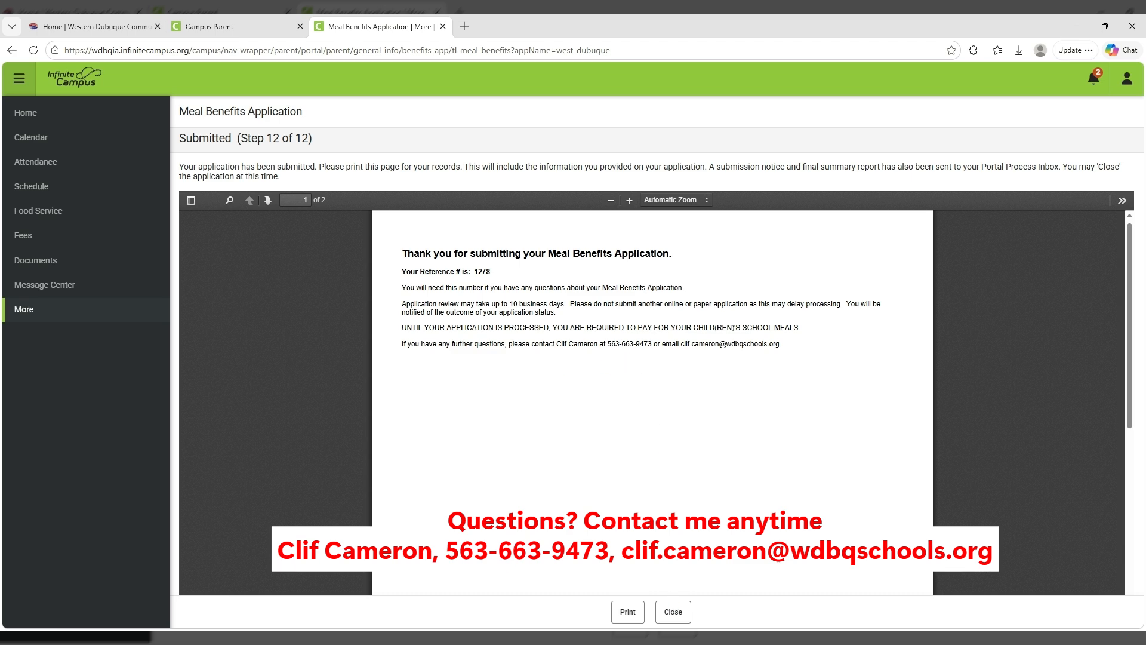
pyautogui.click(673, 612)
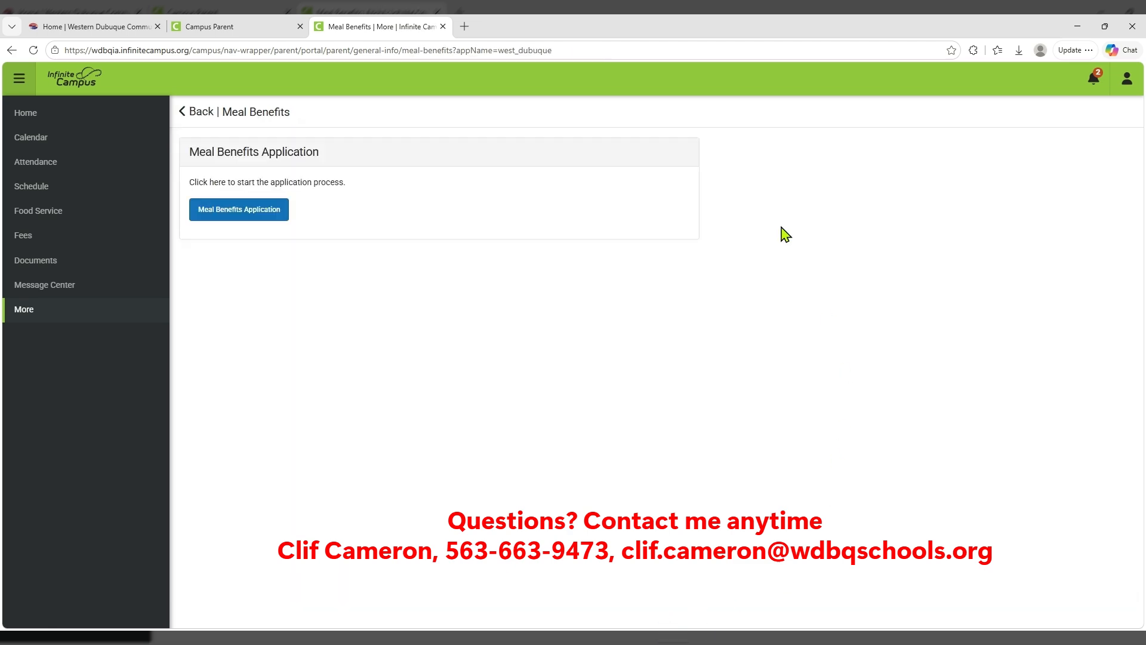
# Return to the portal Home page to see the submission notice in the inbox.
pyautogui.click(33, 115)
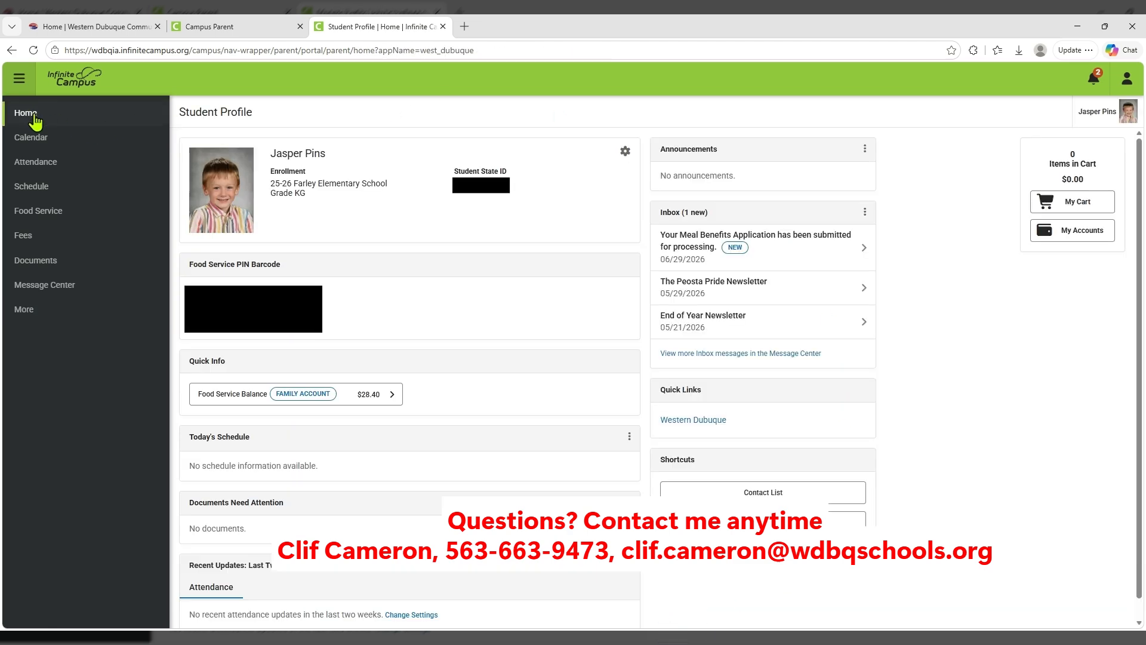